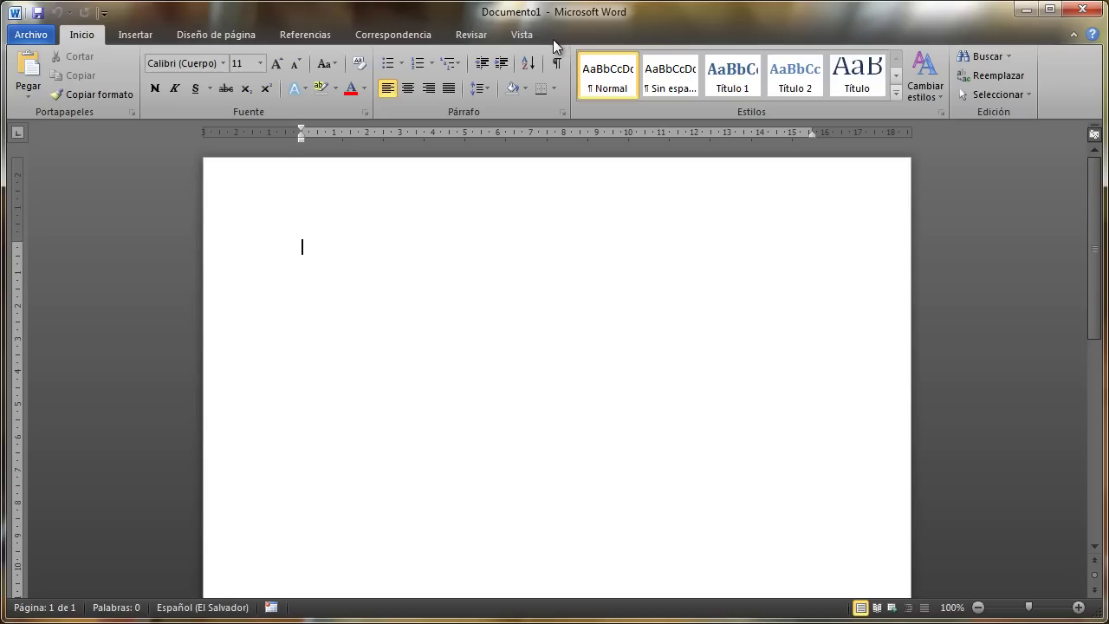
Enable the Programador tab via Archivo > Opciones > Personalizar cinta de opciones
{"action": "left_click", "coordinate": [30, 37]}
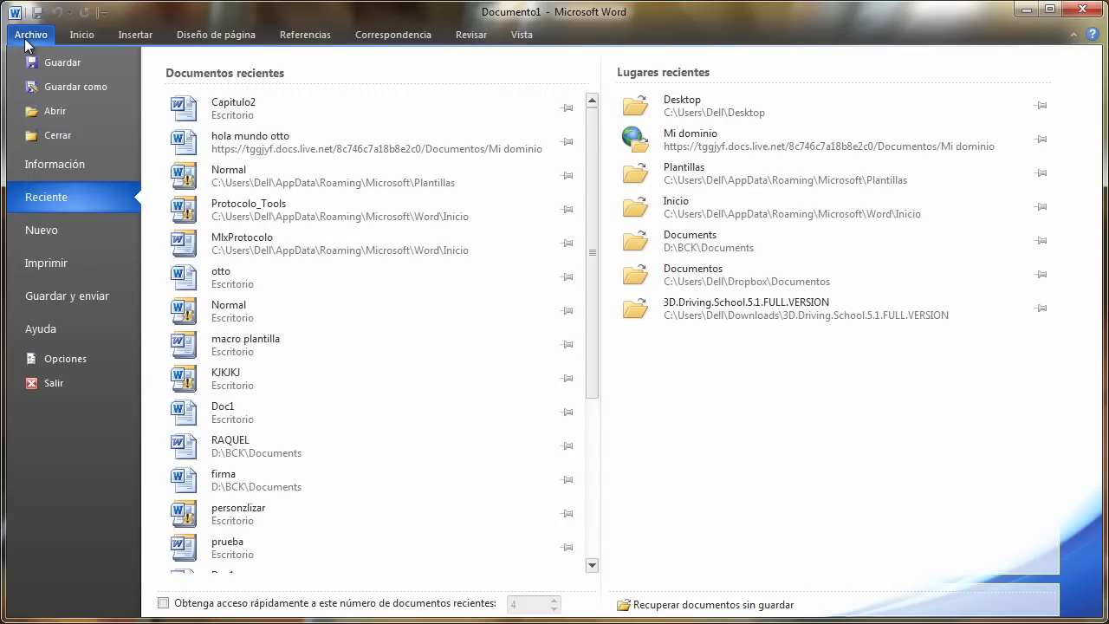
{"action": "left_click", "coordinate": [75, 358]}
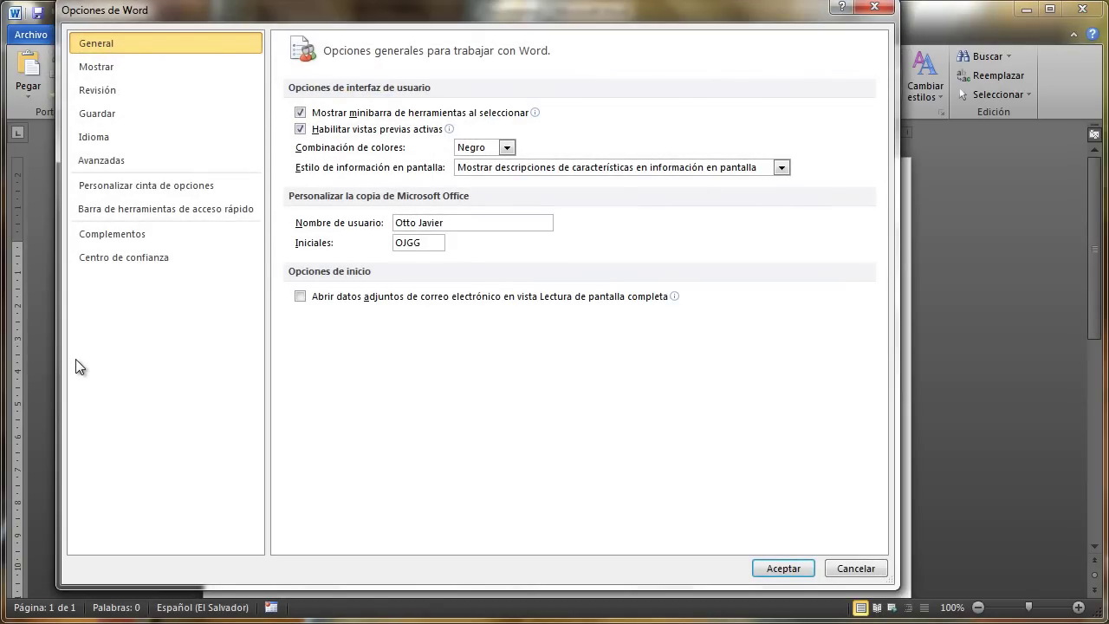
{"action": "left_click", "coordinate": [113, 185]}
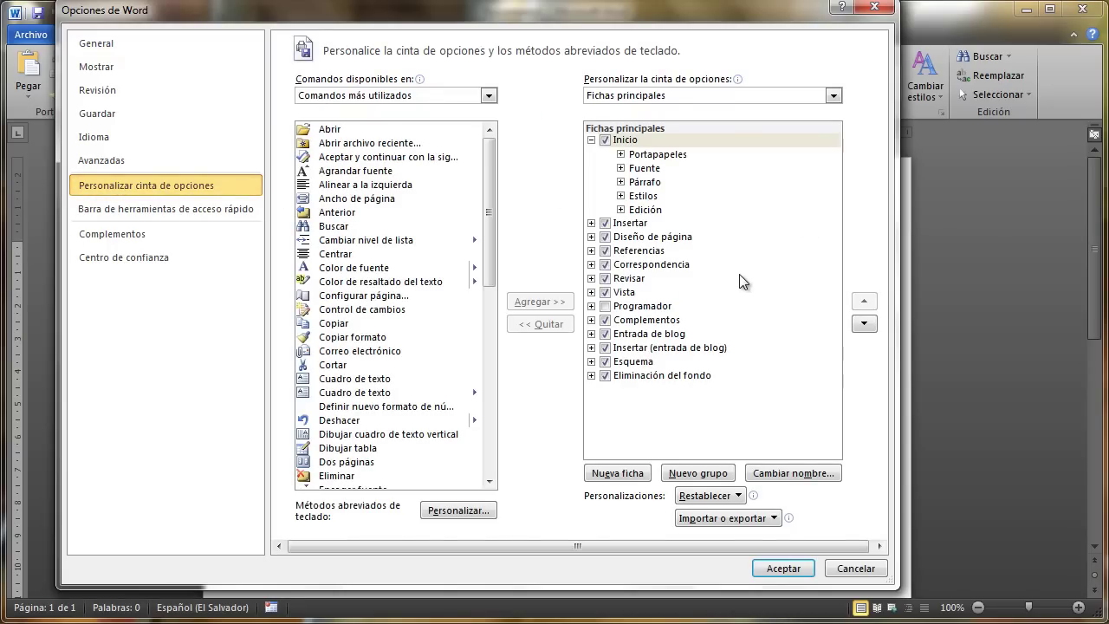
{"action": "left_click", "coordinate": [605, 306]}
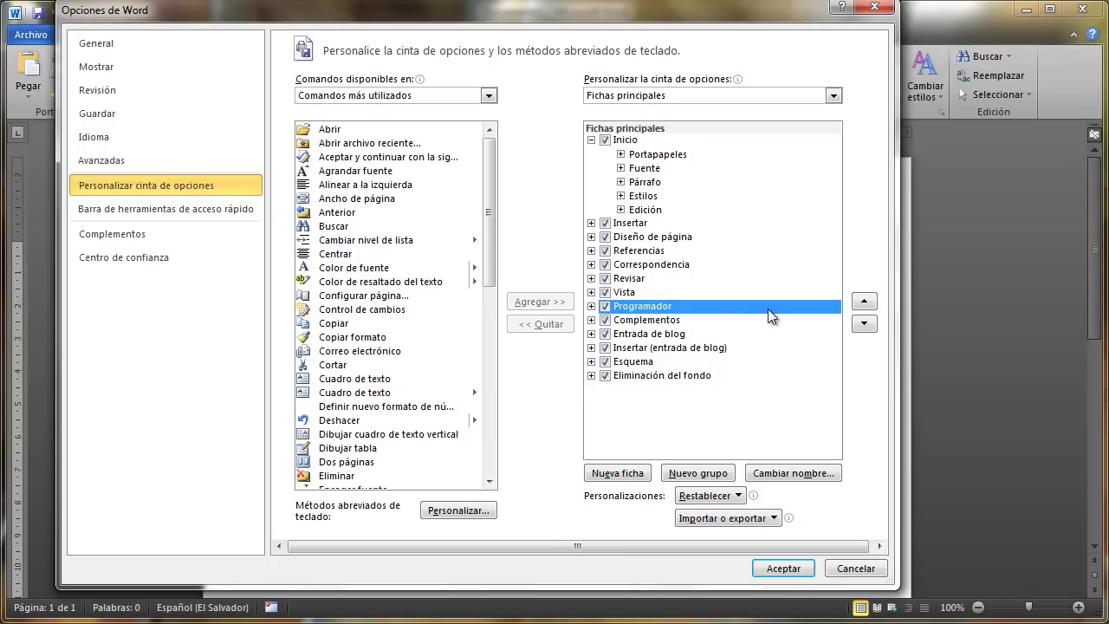
{"action": "left_click", "coordinate": [772, 570]}
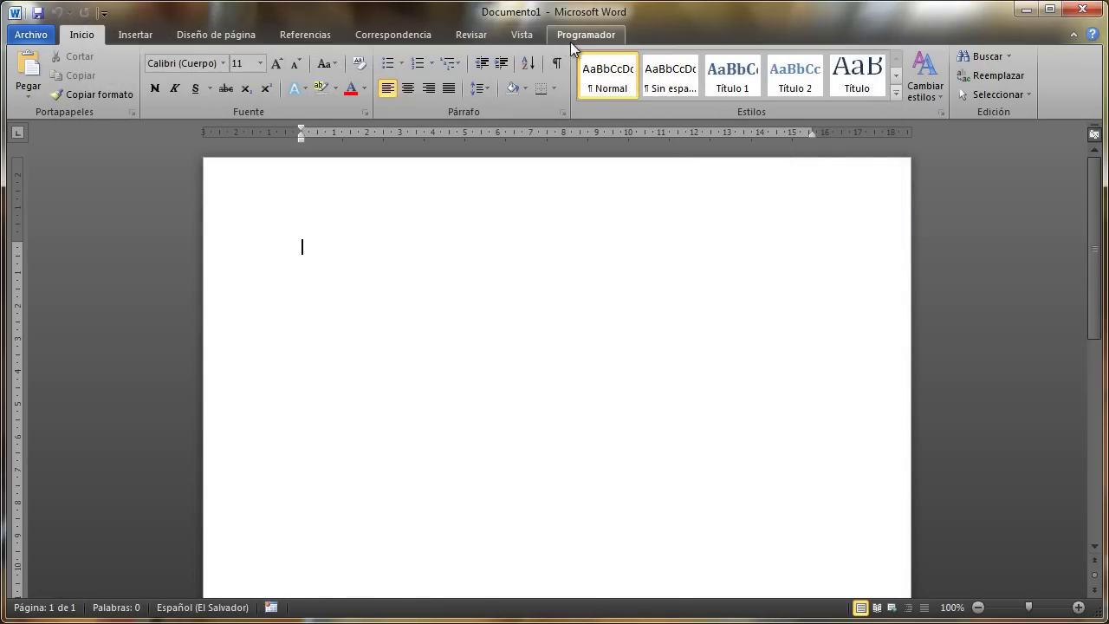
Switch to the Programador tab to show its code and macro tools
{"action": "left_click", "coordinate": [576, 38]}
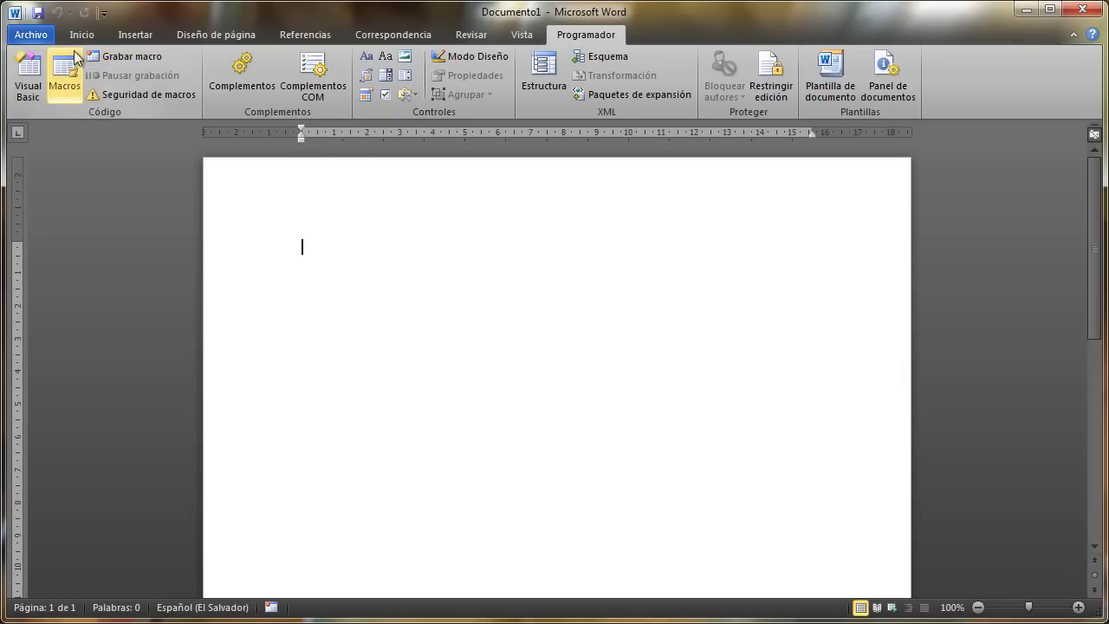
In ribbon customization, add a Nueva ficha with a Nuevo grupo below Programador
{"action": "left_click", "coordinate": [38, 36]}
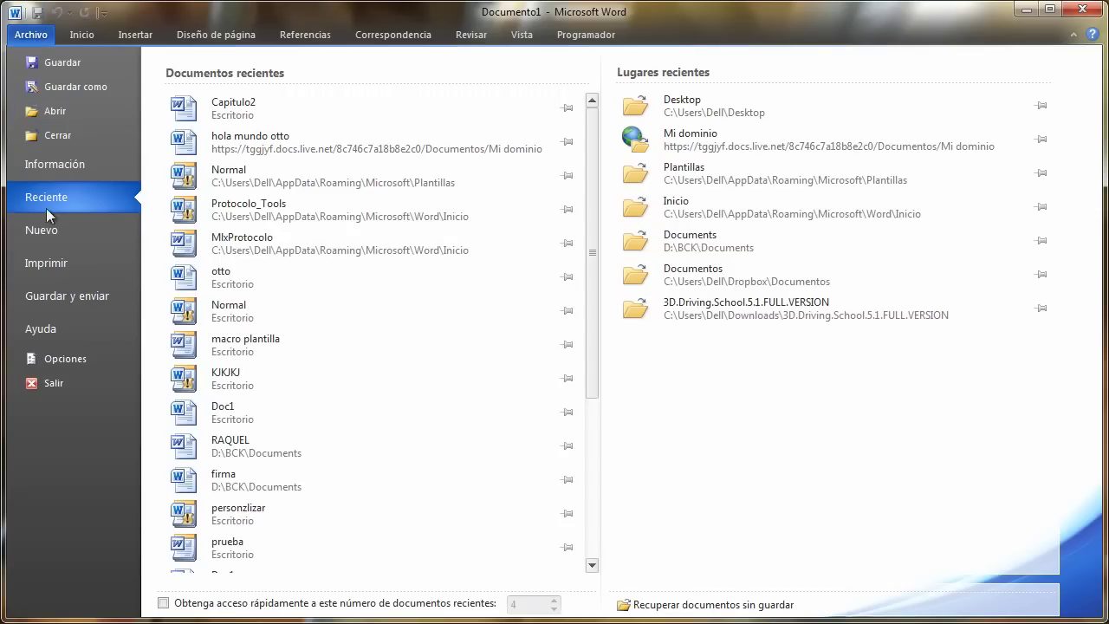
{"action": "left_click", "coordinate": [56, 356]}
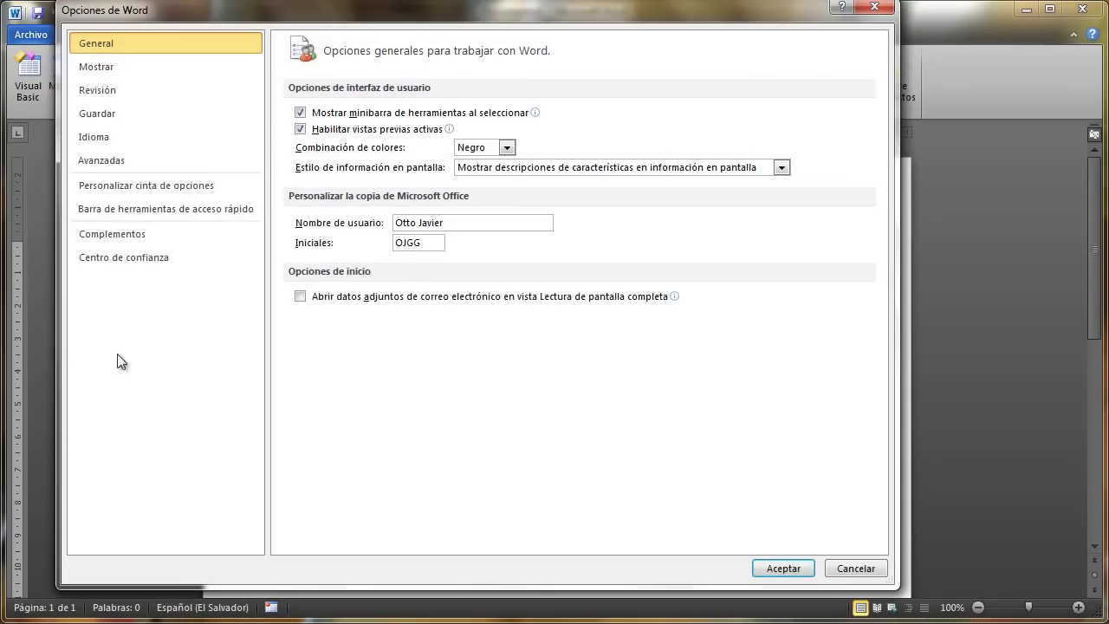
{"action": "left_click", "coordinate": [159, 189]}
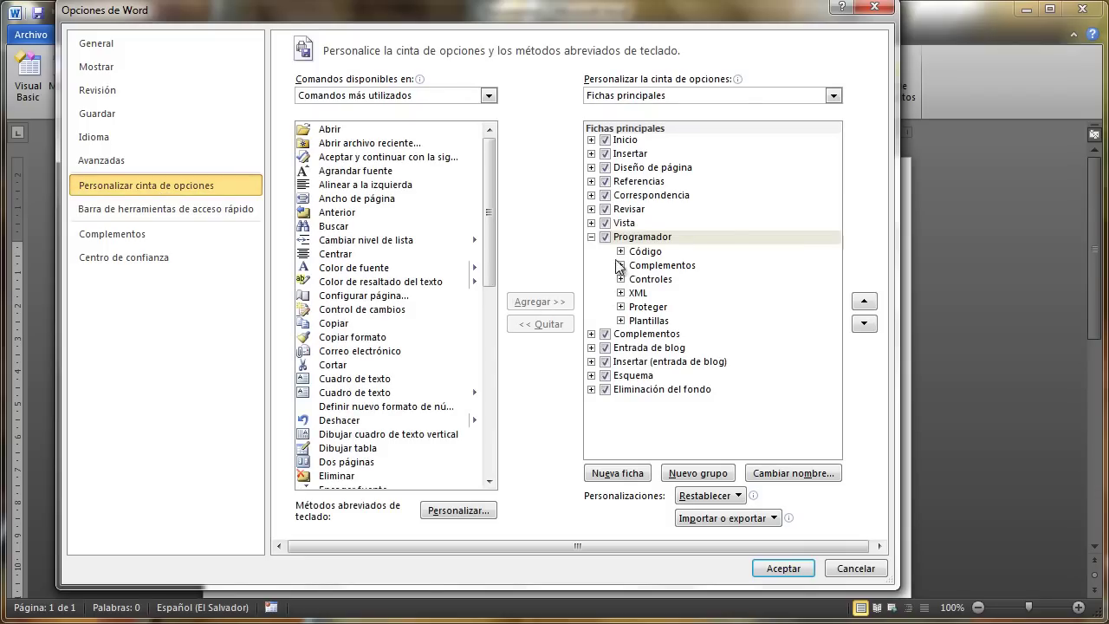
{"action": "left_click", "coordinate": [615, 475]}
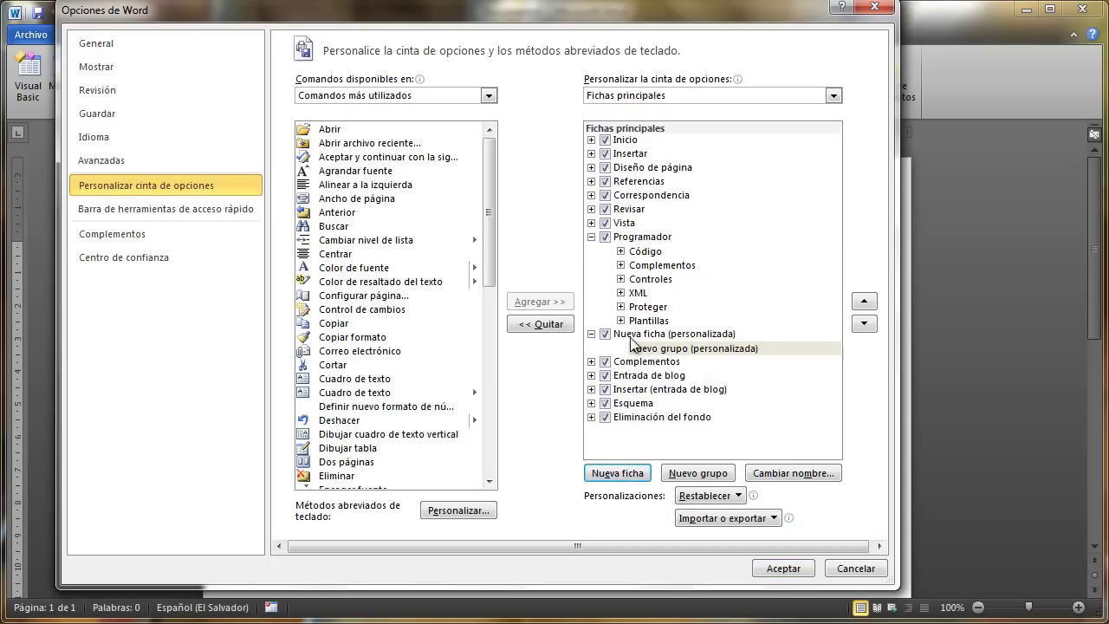
{"action": "left_click", "coordinate": [684, 336]}
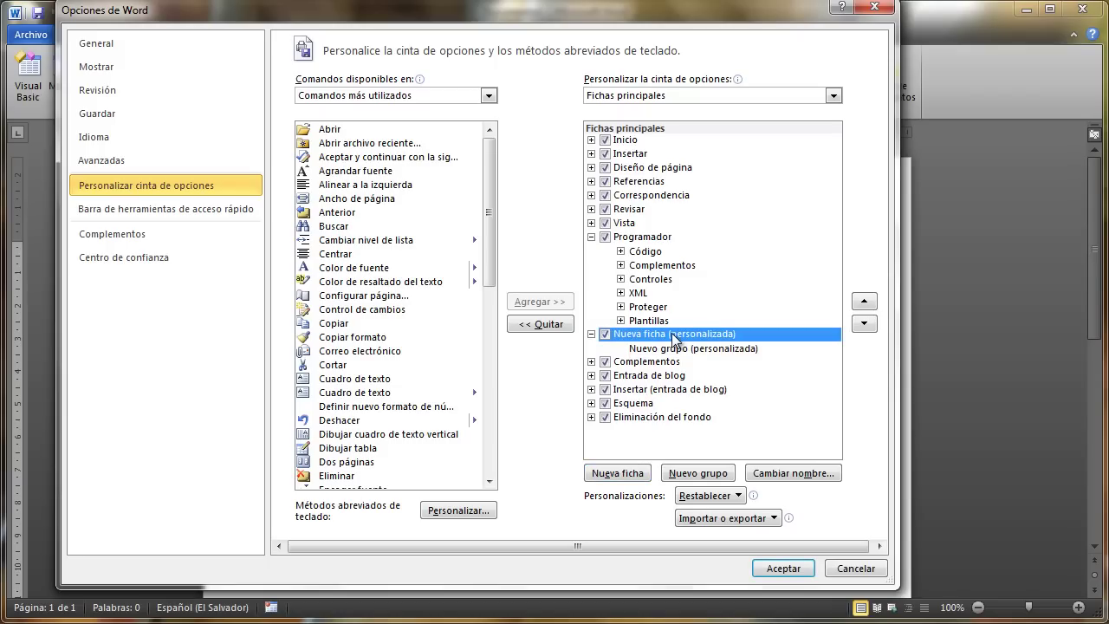
Rename the new custom tab to 'Mi pestaña personalizada'
{"action": "right_click", "coordinate": [675, 340]}
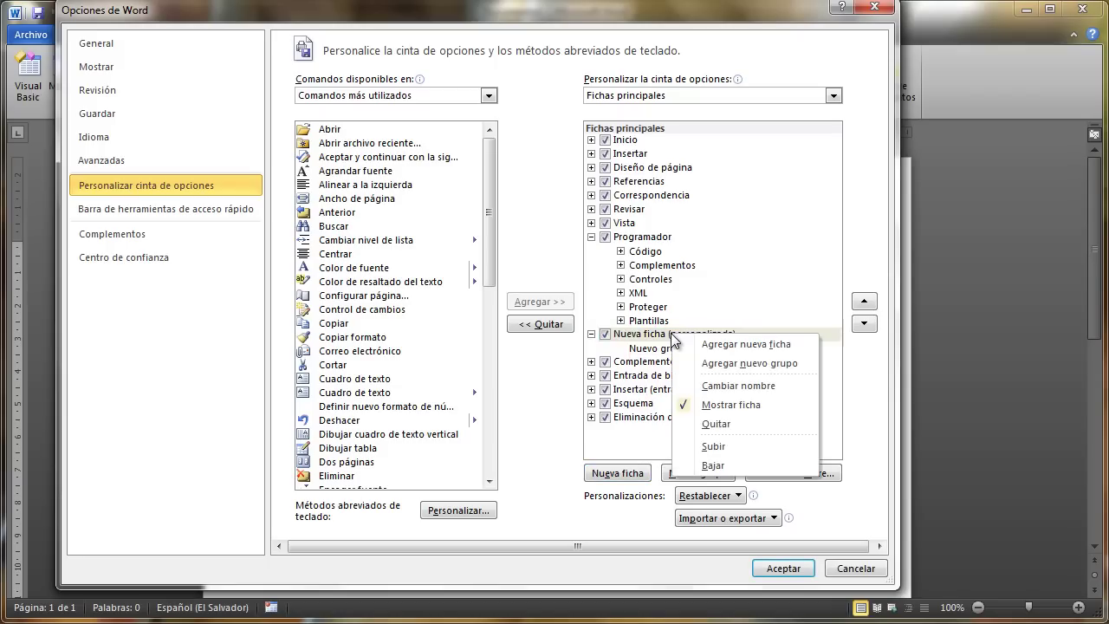
{"action": "left_click", "coordinate": [702, 386]}
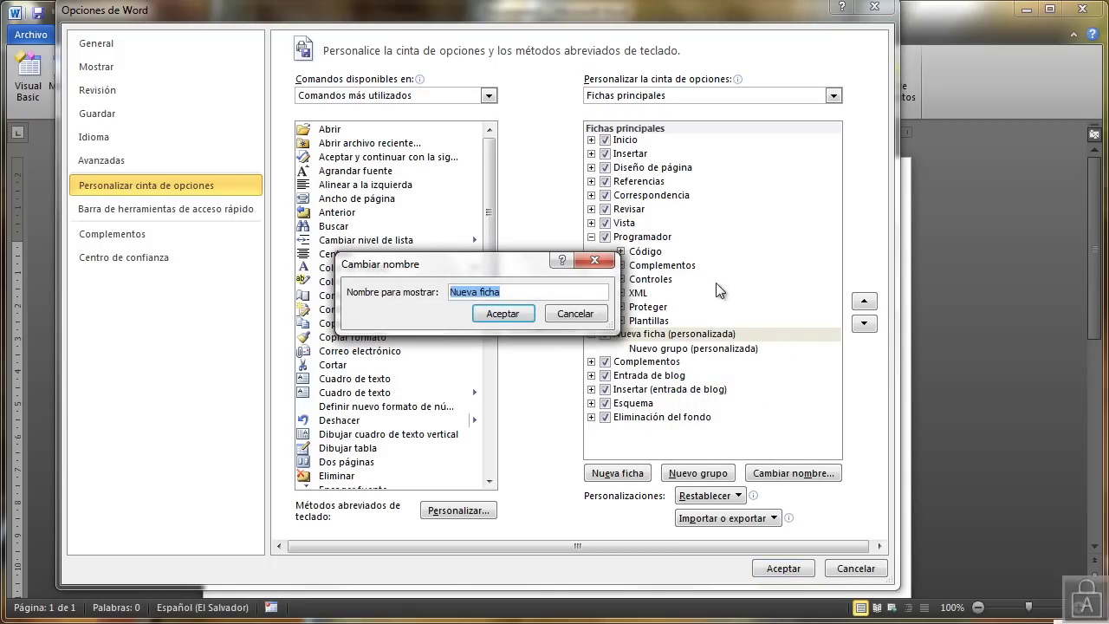
{"action": "type", "text": "Mi pestaña personalizada"}
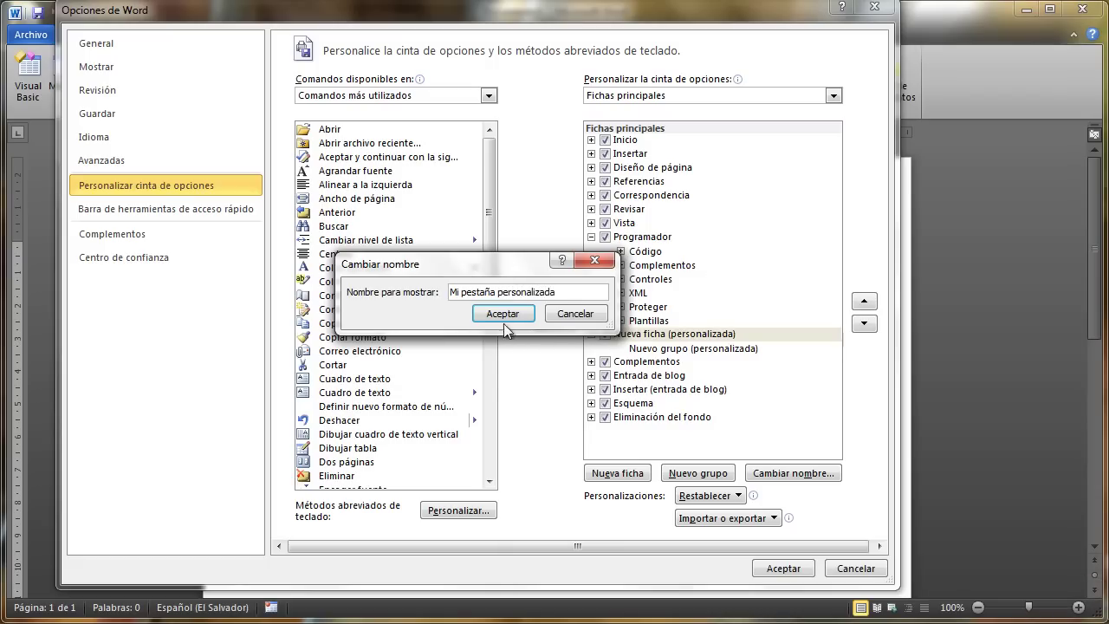
{"action": "left_click", "coordinate": [503, 314]}
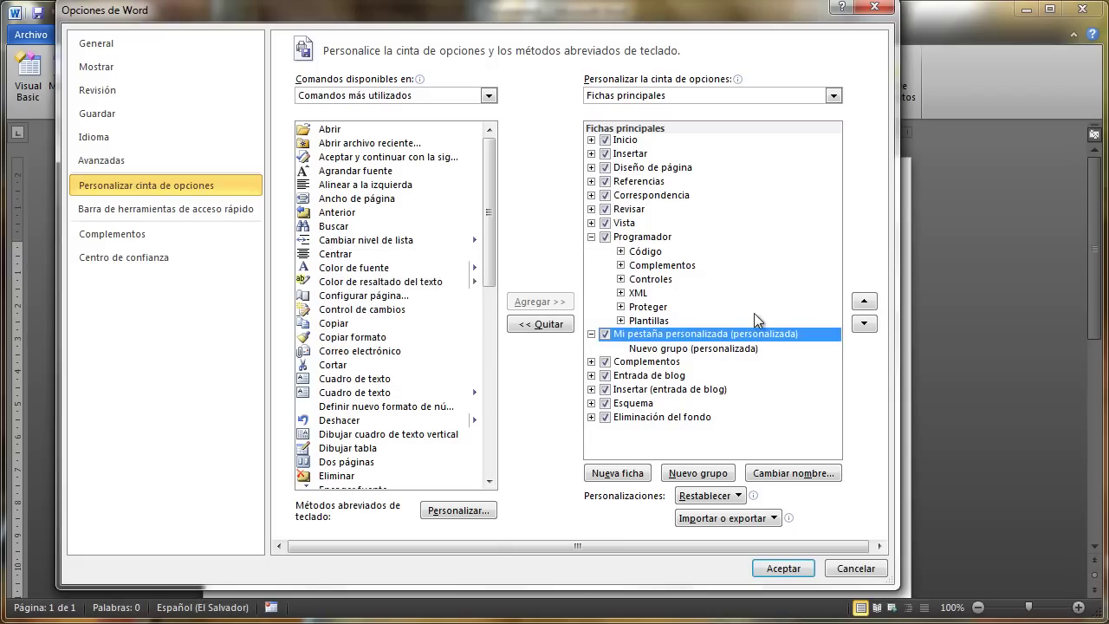
Rename the custom group to 'Utilitarios' and assign it a symbol icon
{"action": "left_click", "coordinate": [653, 349]}
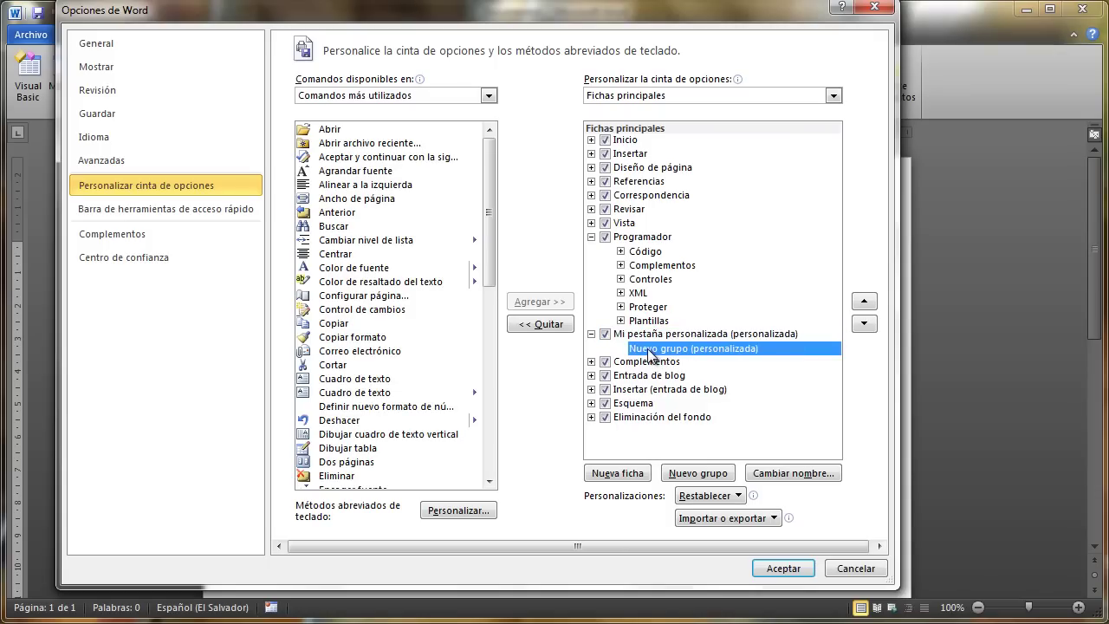
{"action": "right_click", "coordinate": [650, 349]}
{"action": "left_click", "coordinate": [675, 399]}
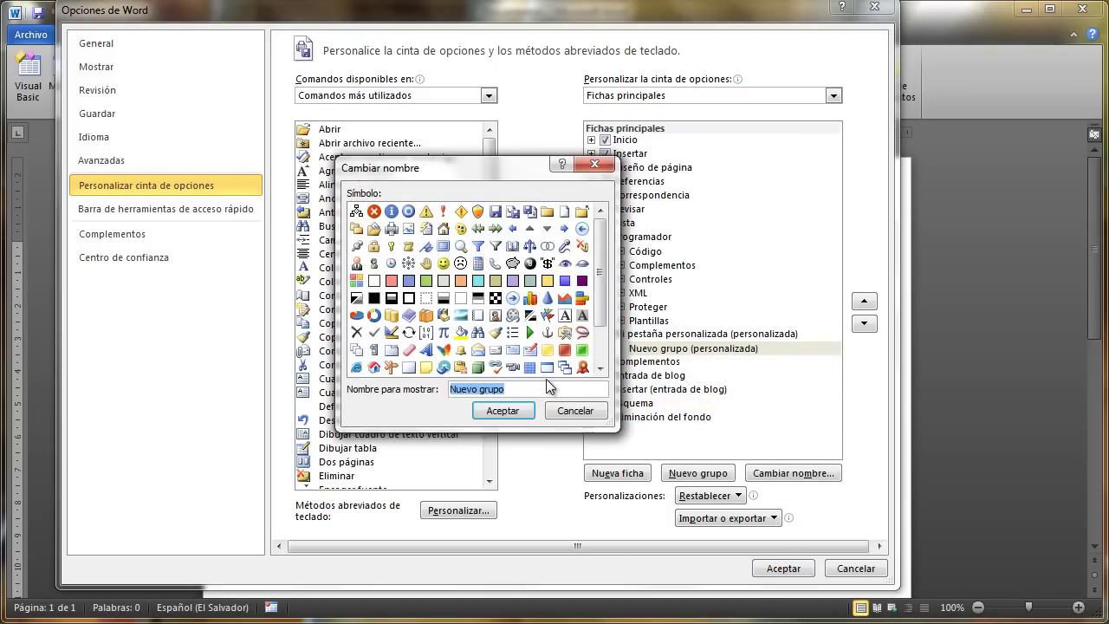
{"action": "type", "text": "Utilitarios"}
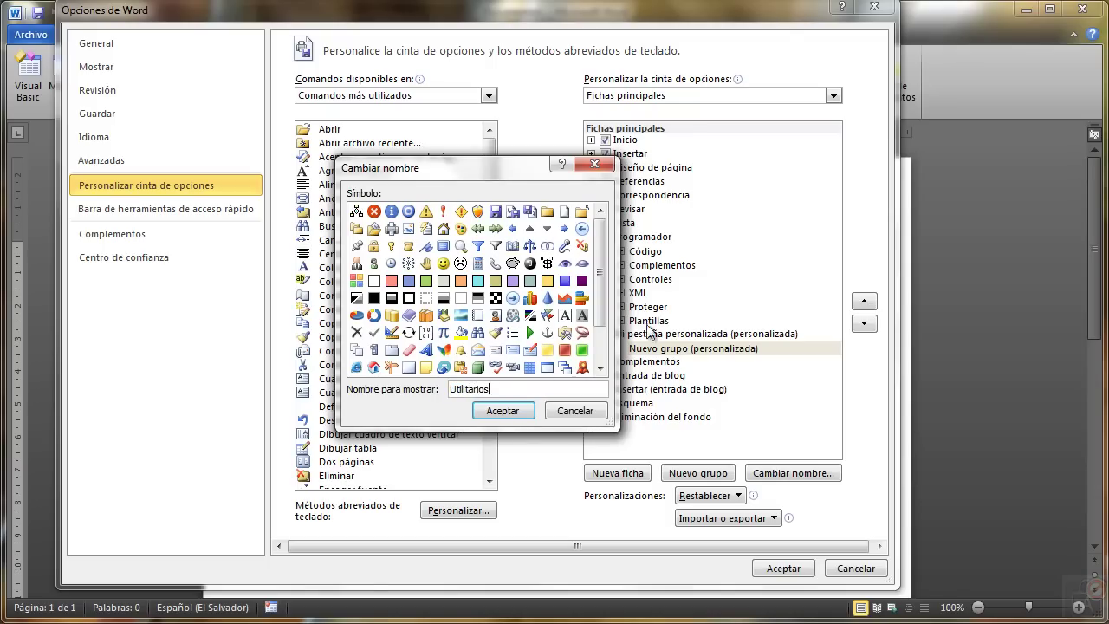
{"action": "left_click_drag", "start_coordinate": [605, 272], "coordinate": [607, 310]}
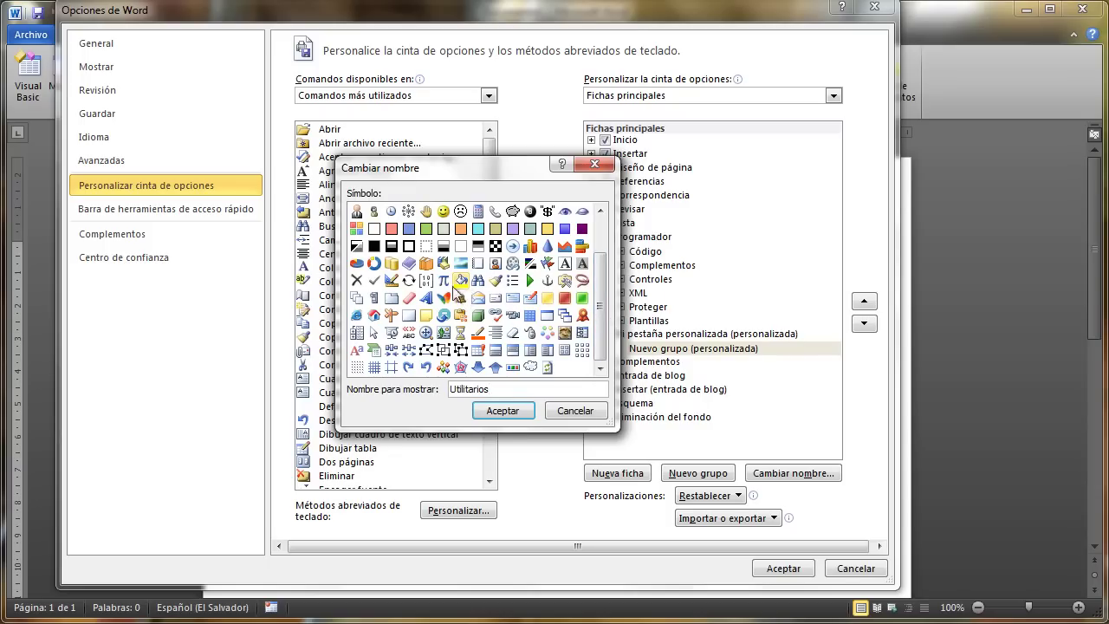
{"action": "left_click", "coordinate": [409, 332]}
{"action": "left_click", "coordinate": [495, 412]}
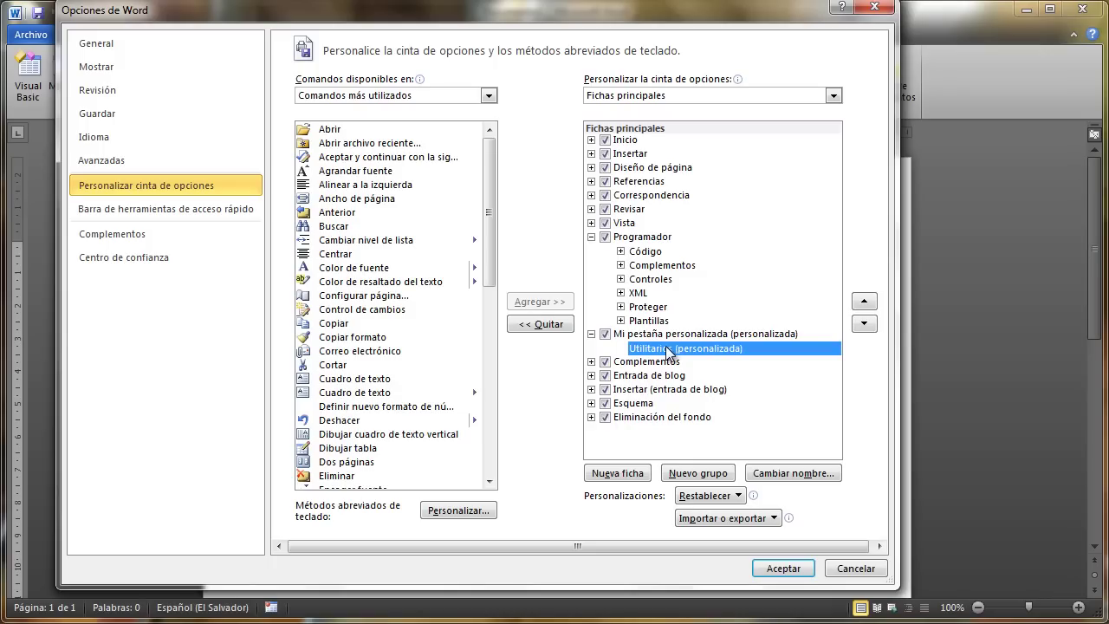
Add the Eliminar, Formas and Imagen commands to the Utilitarios group
{"action": "left_click_drag", "start_coordinate": [491, 168], "coordinate": [489, 270]}
{"action": "left_click", "coordinate": [334, 247]}
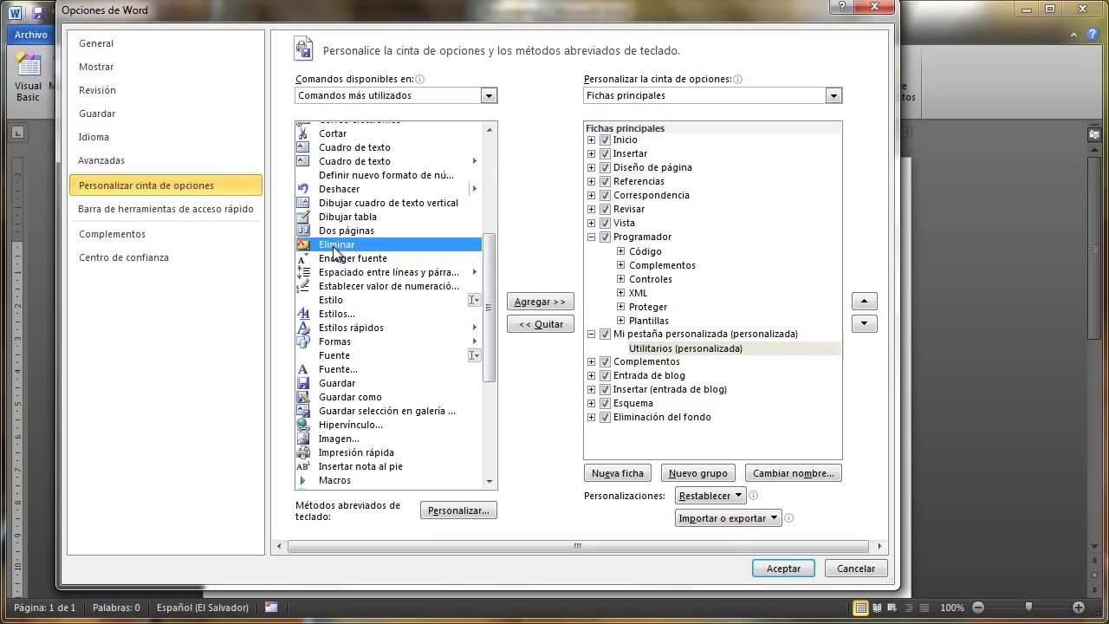
{"action": "left_click_drag", "start_coordinate": [334, 251], "coordinate": [677, 358]}
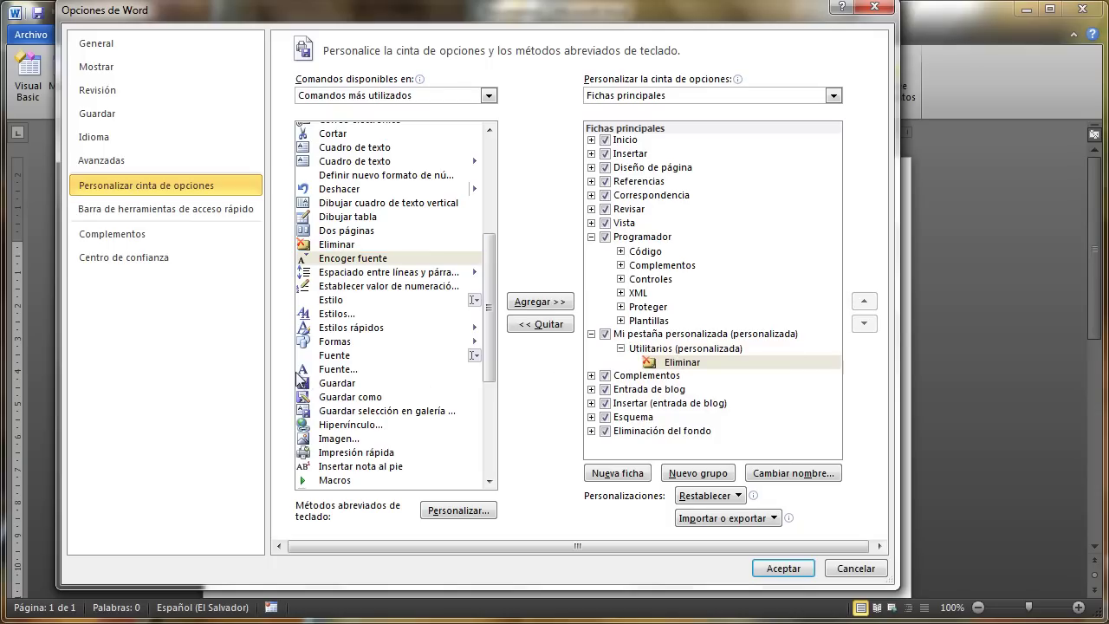
{"action": "left_click", "coordinate": [338, 344]}
{"action": "left_click_drag", "start_coordinate": [340, 345], "coordinate": [677, 371]}
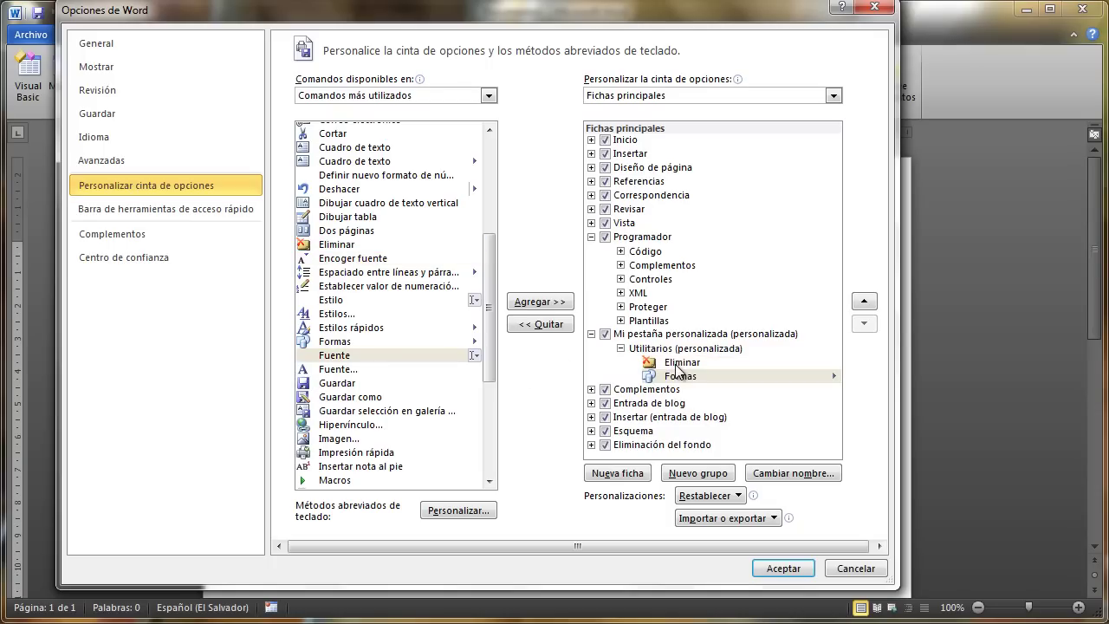
{"action": "left_click_drag", "start_coordinate": [489, 302], "coordinate": [493, 357]}
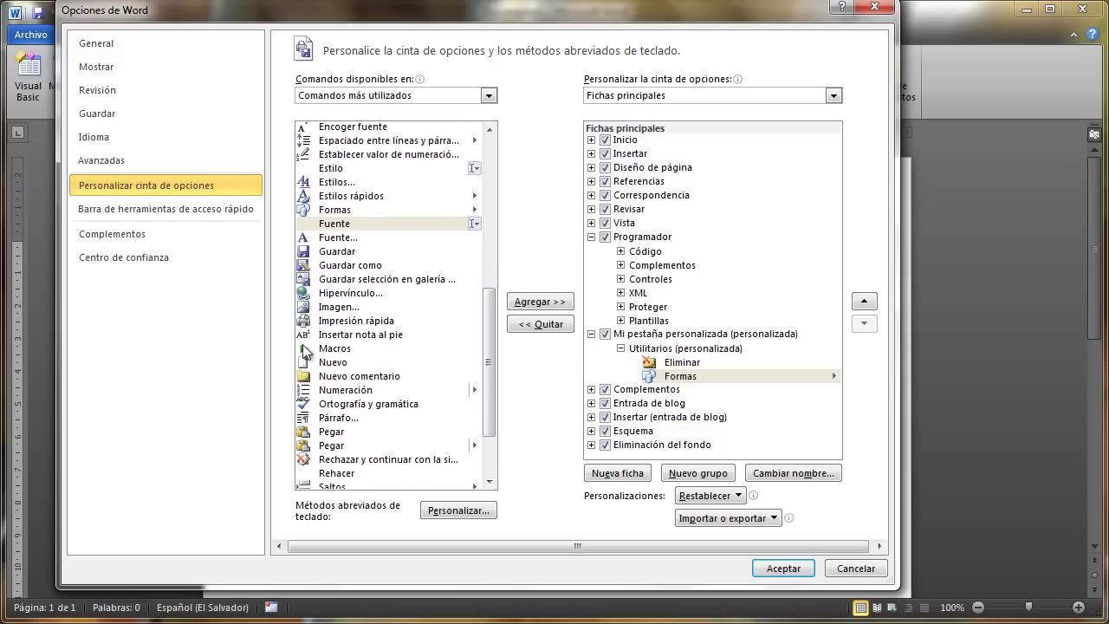
{"action": "left_click_drag", "start_coordinate": [338, 317], "coordinate": [657, 385]}
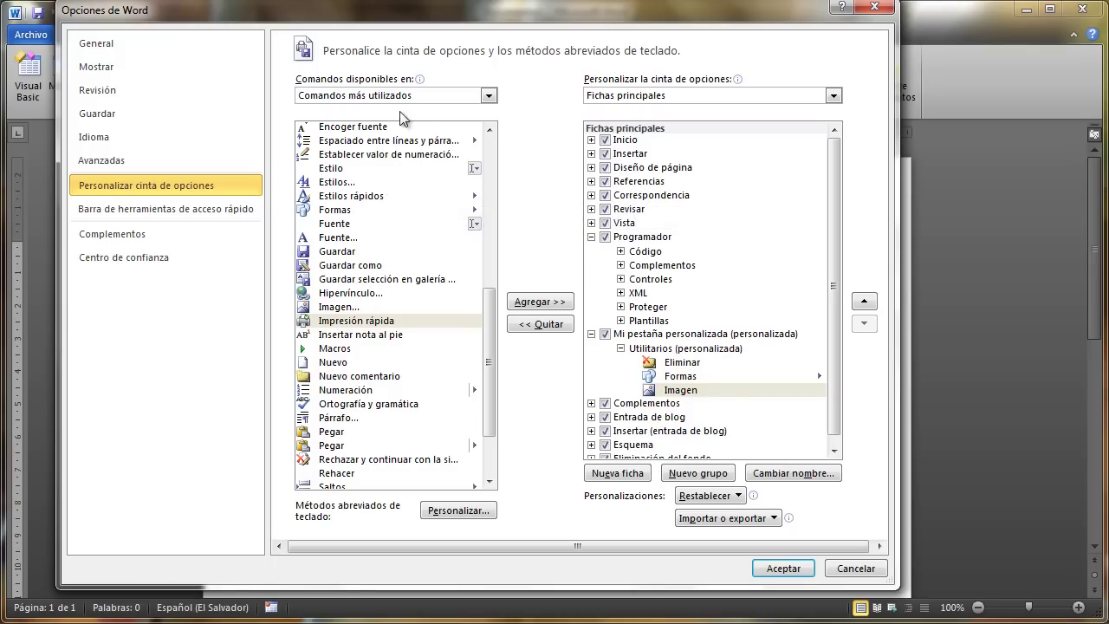
From 'Comandos que no están en la cinta', add Botón de comando and Contenido e índice, then apply
{"action": "left_click", "coordinate": [423, 99]}
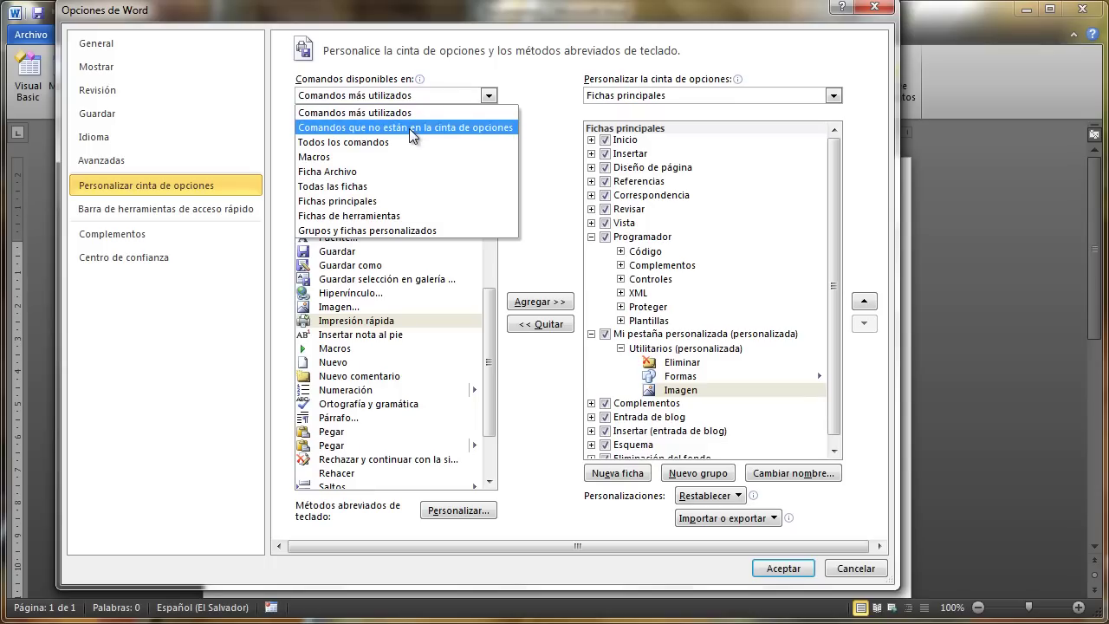
{"action": "left_click", "coordinate": [410, 129]}
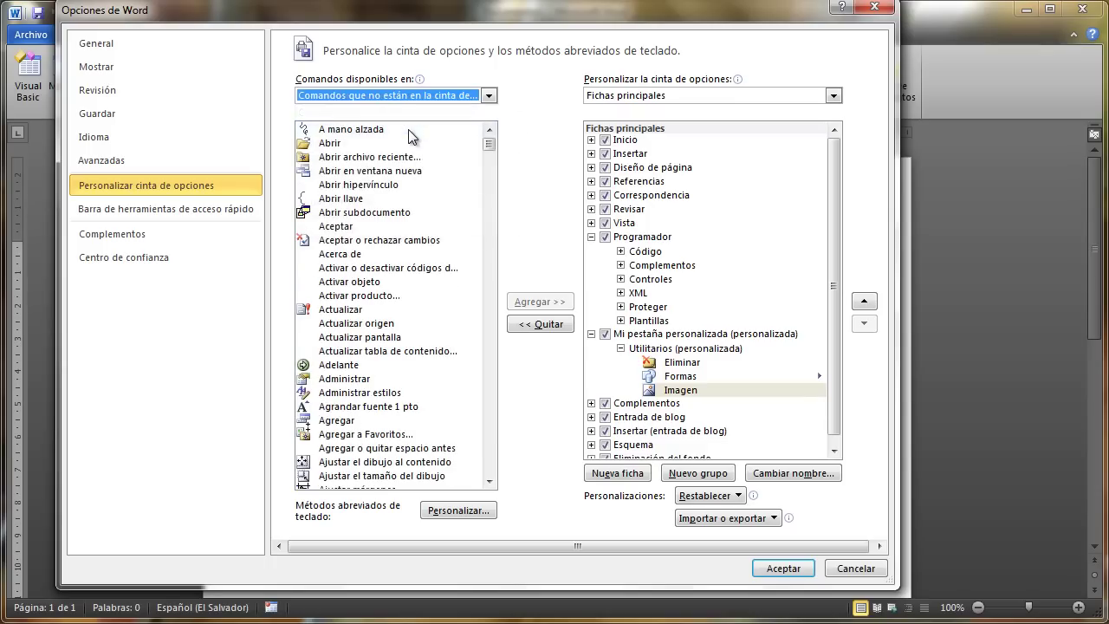
{"action": "left_click_drag", "start_coordinate": [489, 153], "coordinate": [490, 190]}
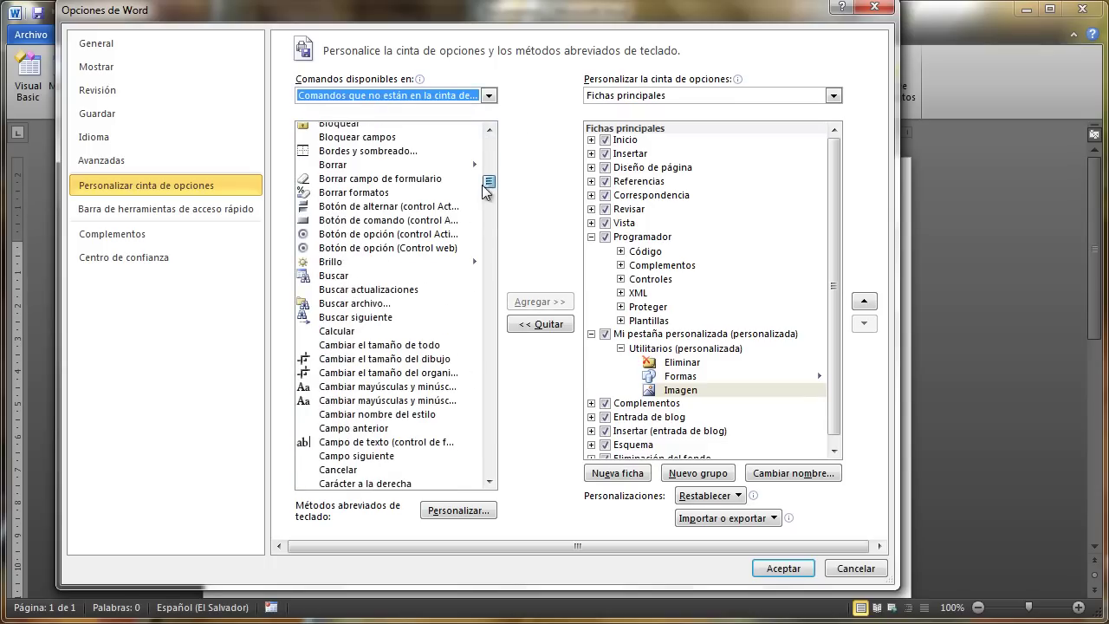
{"action": "left_click_drag", "start_coordinate": [334, 222], "coordinate": [674, 397]}
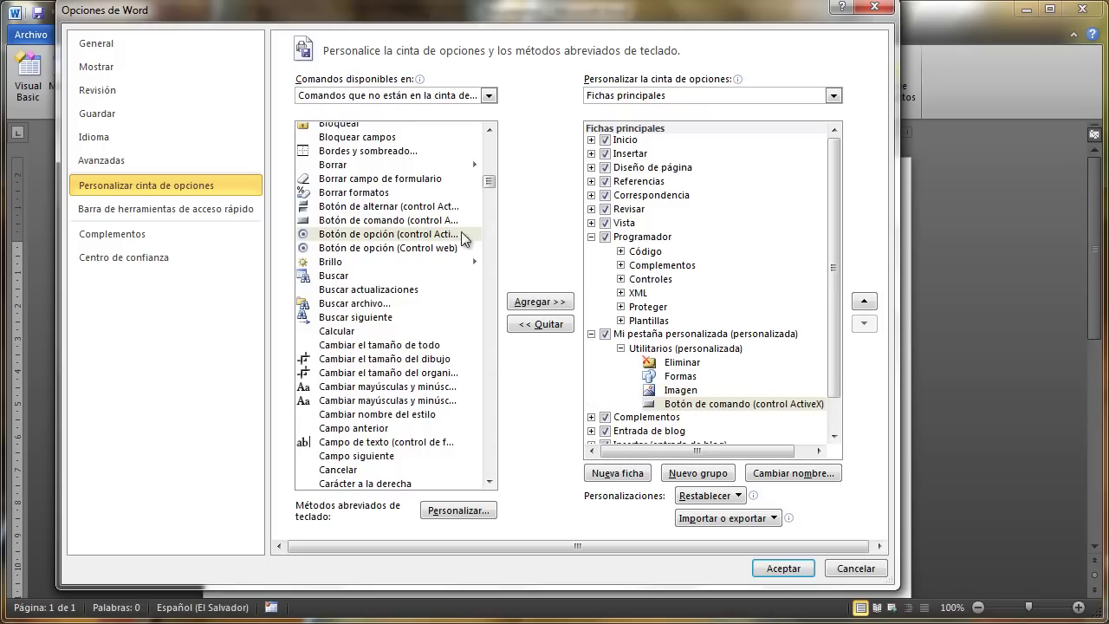
{"action": "left_click_drag", "start_coordinate": [490, 189], "coordinate": [490, 220]}
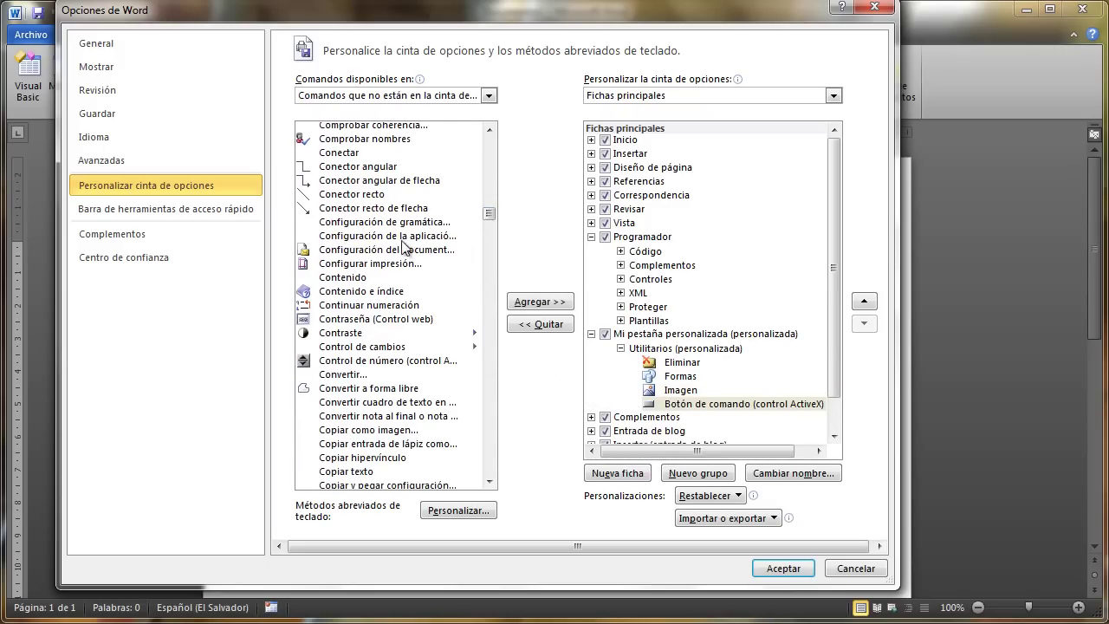
{"action": "left_click_drag", "start_coordinate": [347, 293], "coordinate": [672, 416]}
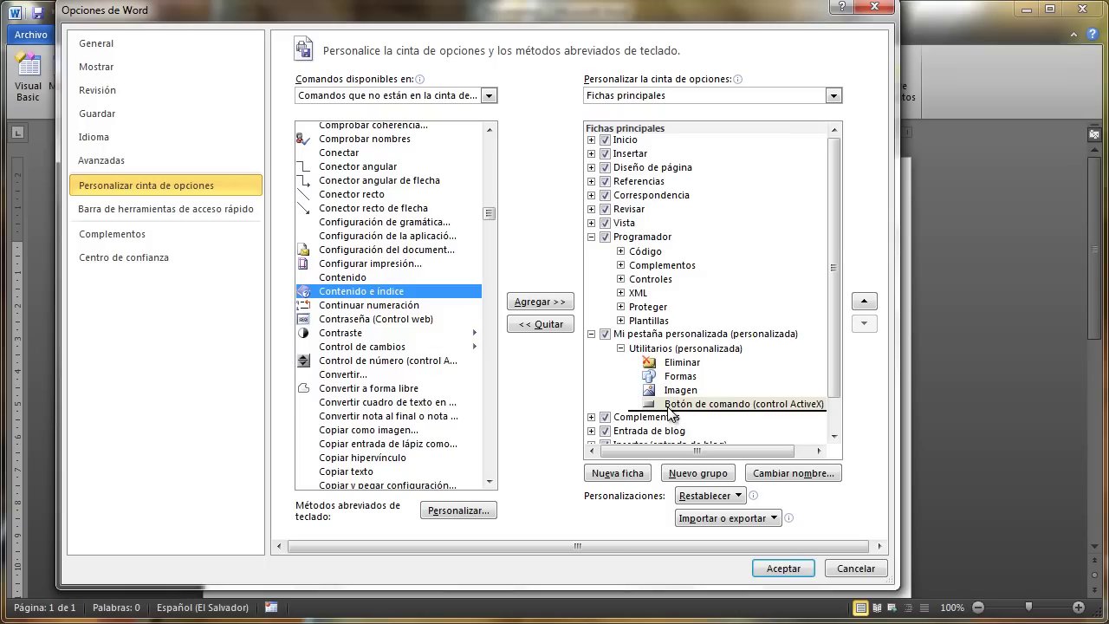
{"action": "left_click_drag", "start_coordinate": [672, 416], "coordinate": [672, 417]}
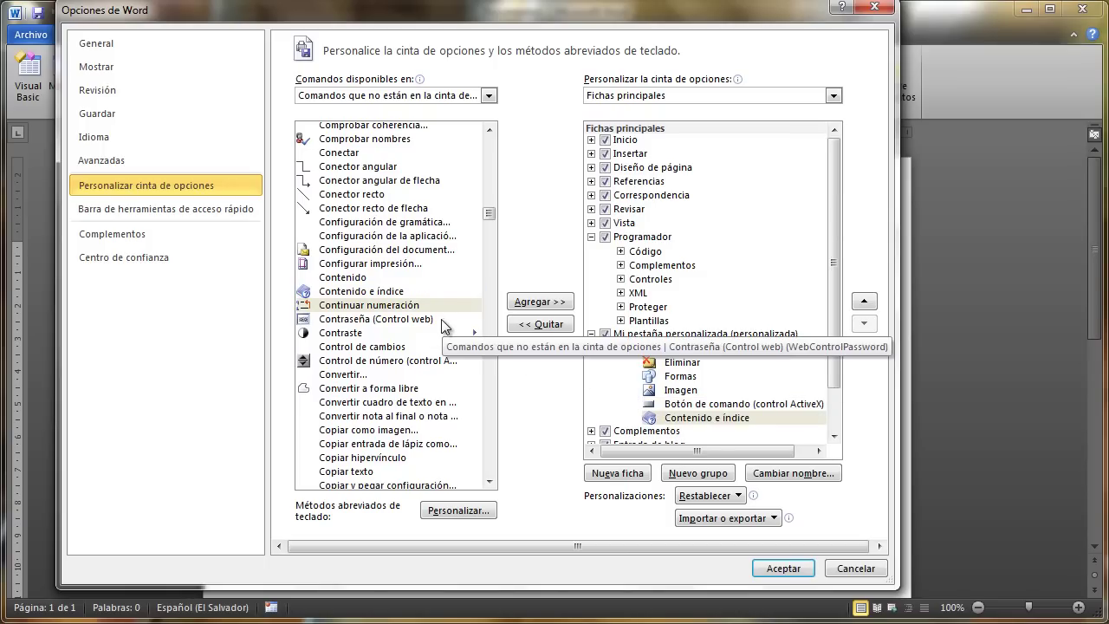
{"action": "left_click", "coordinate": [784, 569]}
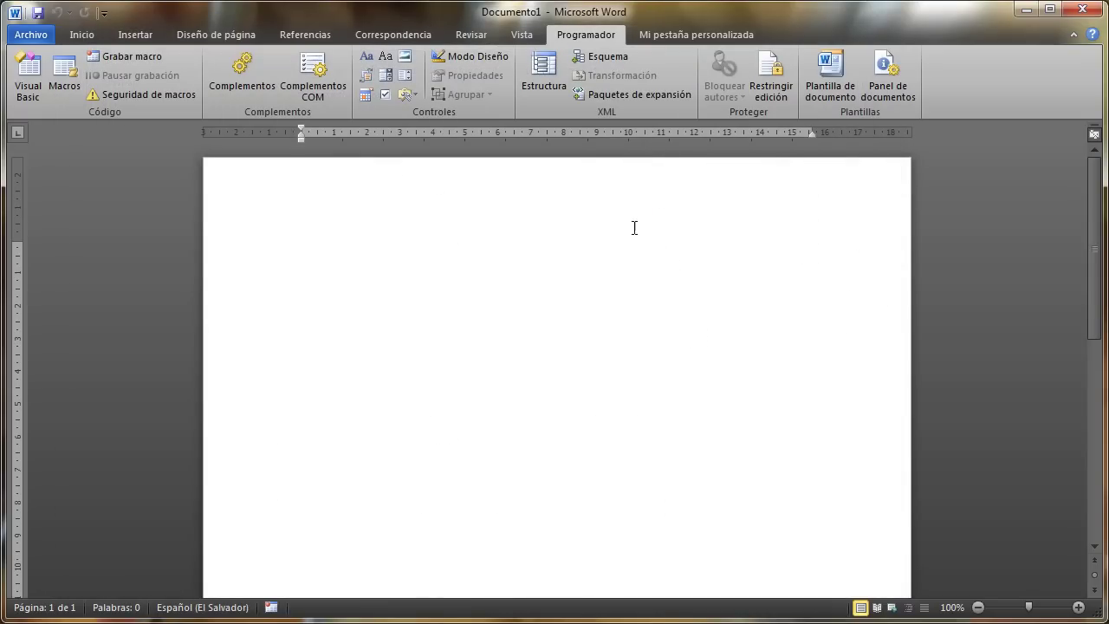
Check the Utilitarios commands on the custom tab, then start Grabar macro from Programador
{"action": "left_click", "coordinate": [674, 33]}
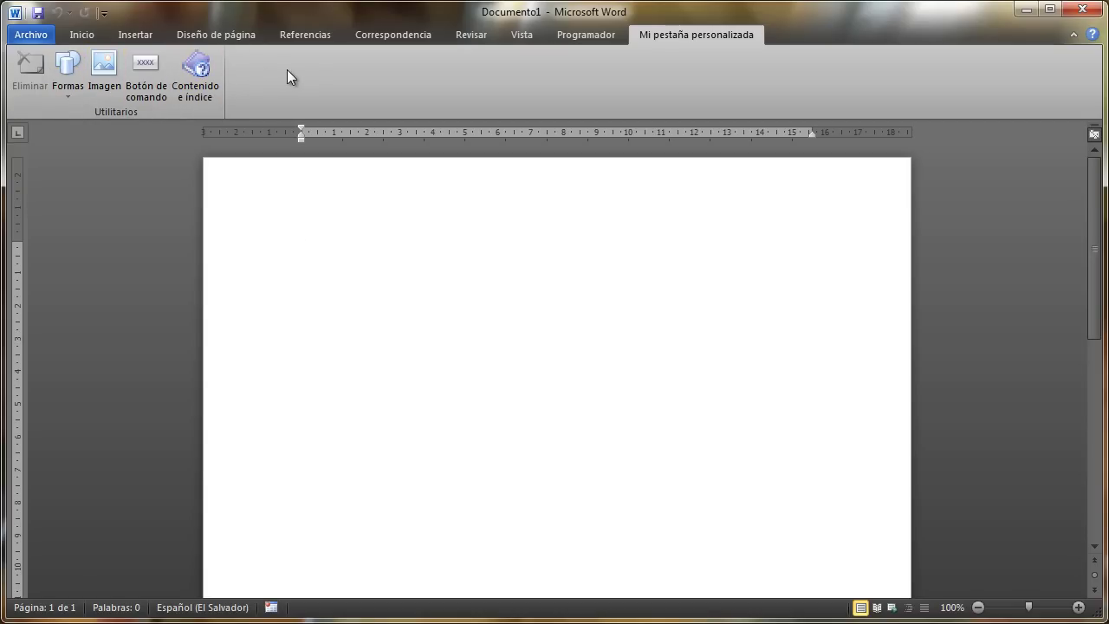
{"action": "left_click", "coordinate": [586, 34]}
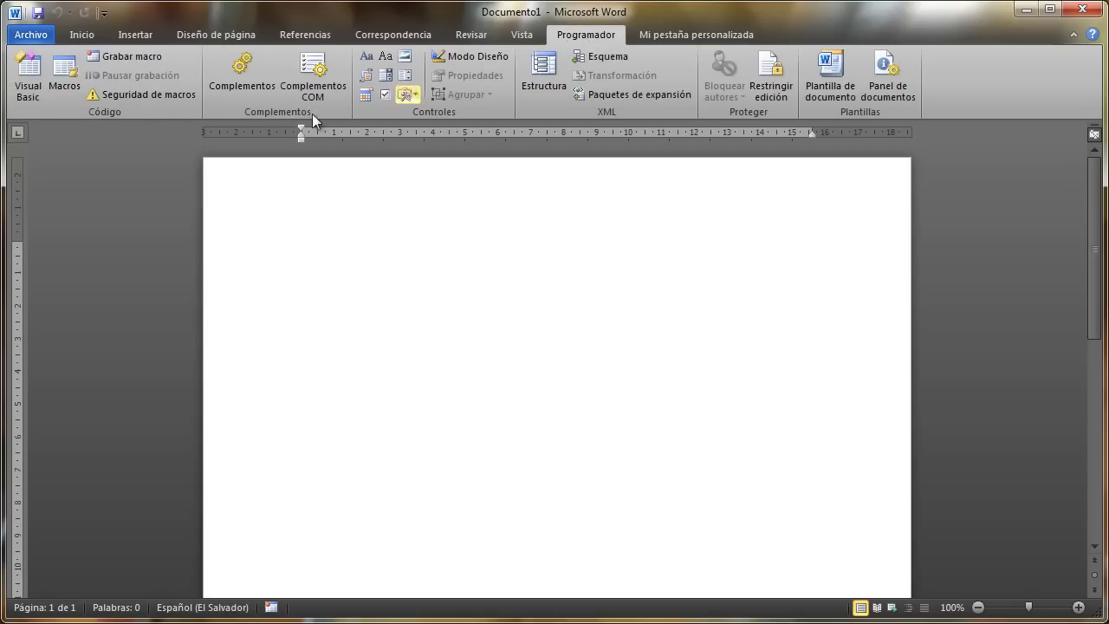
{"action": "left_click", "coordinate": [663, 33]}
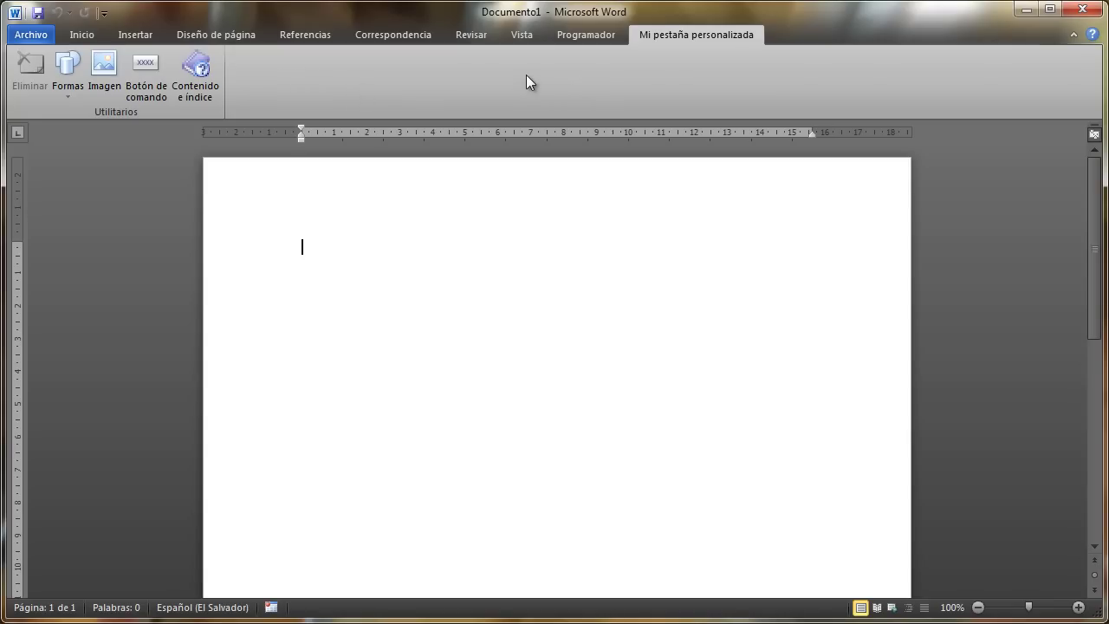
{"action": "left_click", "coordinate": [572, 39]}
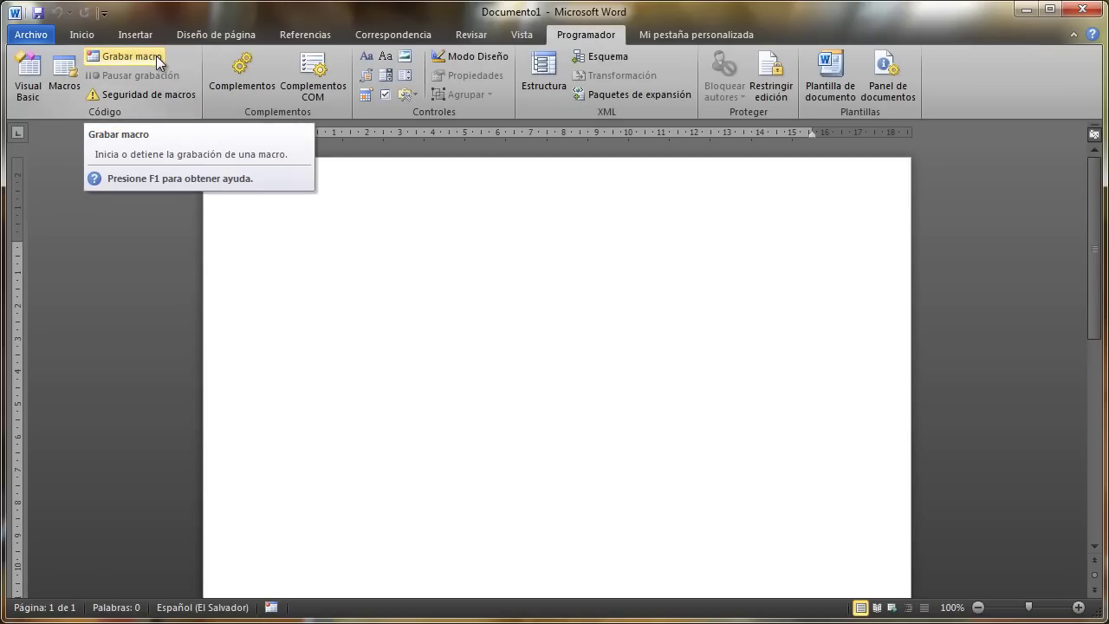
{"action": "left_click", "coordinate": [130, 57]}
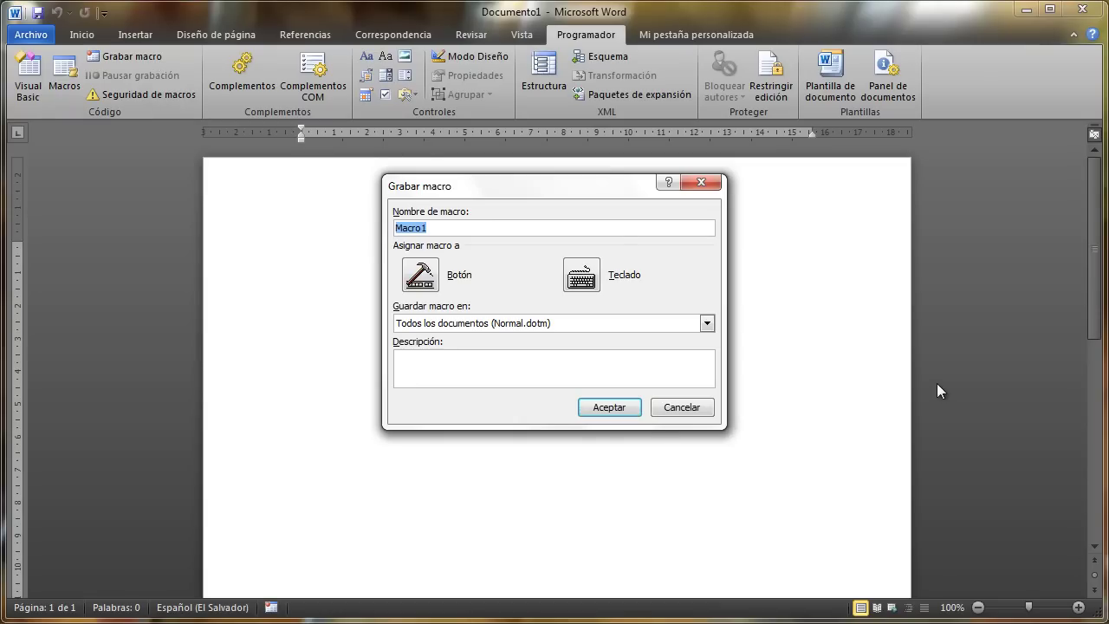
Record Macro1 typing 'Hola mundo' and 'Esta es una prueba de marco.' on two lines
{"action": "left_click", "coordinate": [605, 407]}
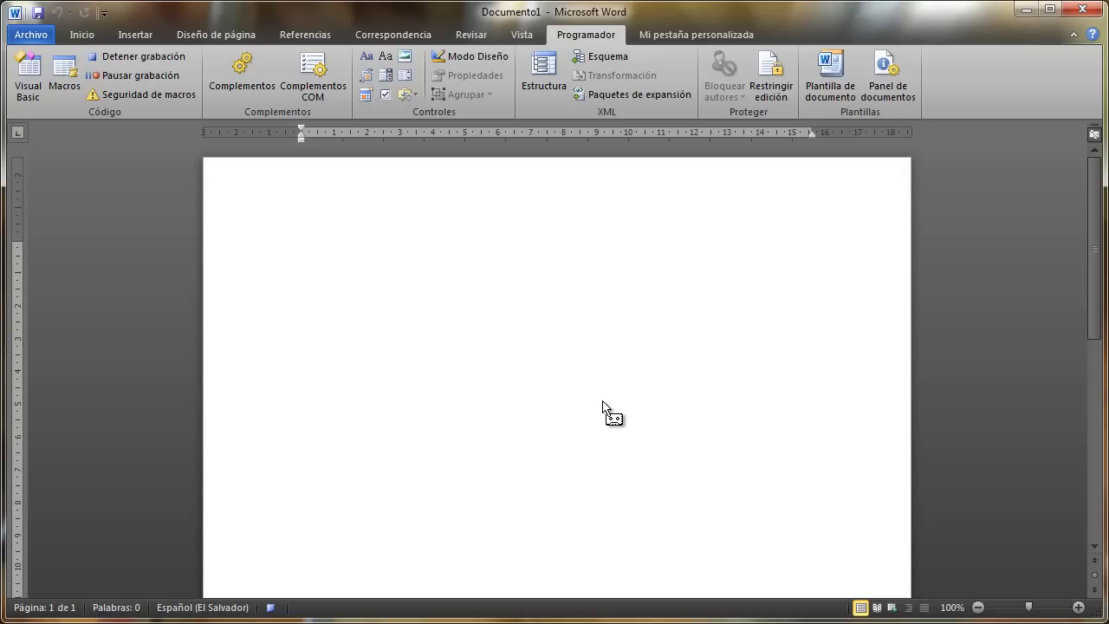
{"action": "key", "text": "Caps_Lock"}
{"action": "type", "text": "Hola mundo"}
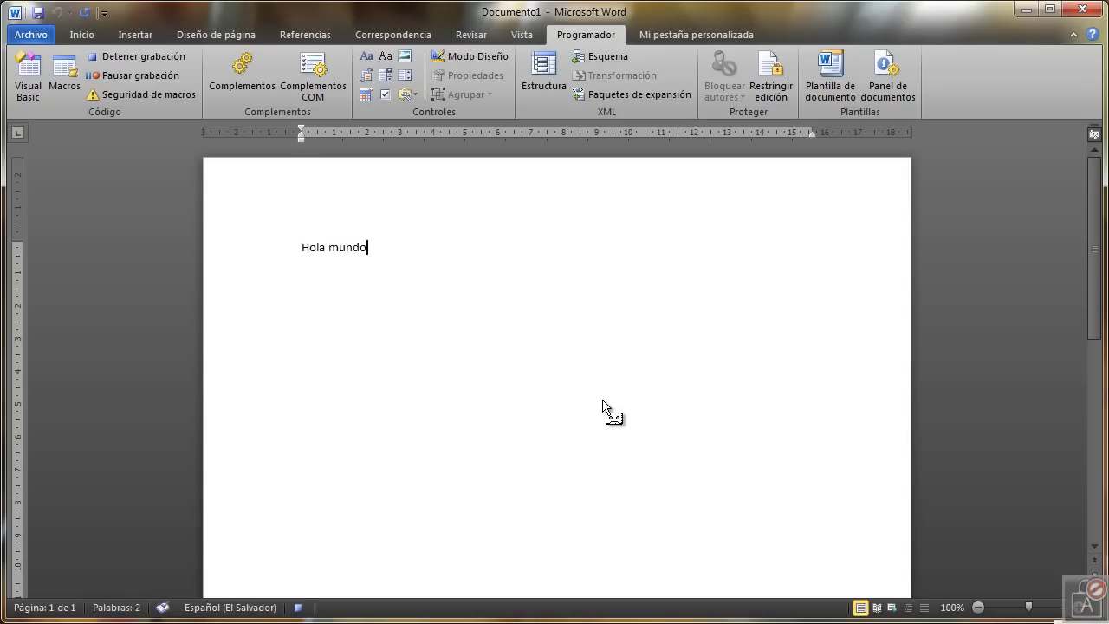
{"action": "key", "text": "Return"}
{"action": "type", "text": "Esta es una prue"}
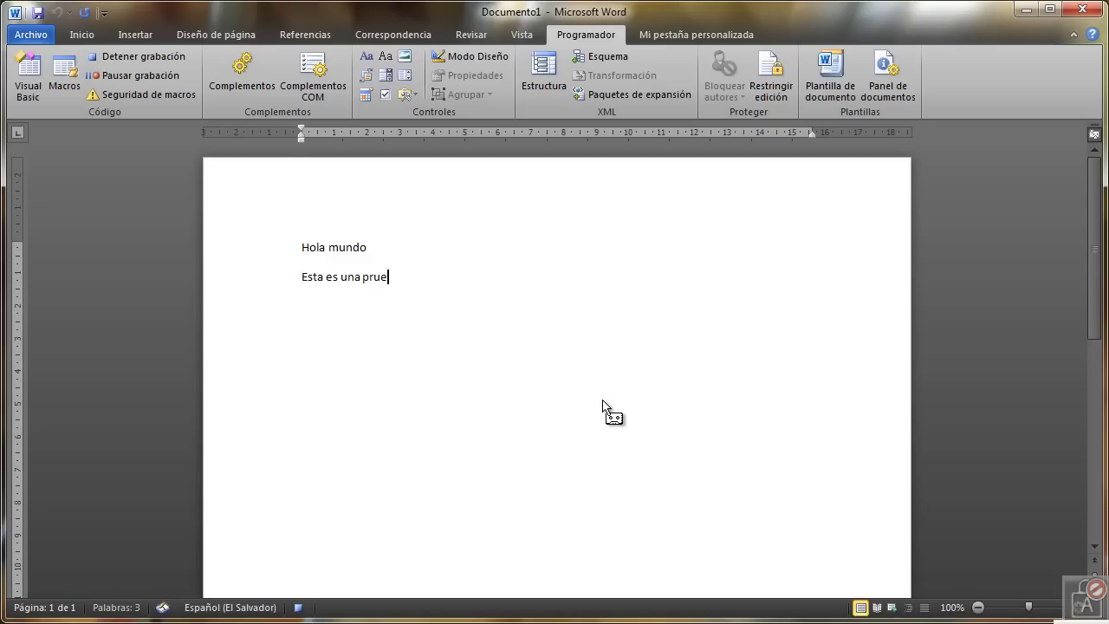
{"action": "type", "text": "ba de mar"}
{"action": "type", "text": "co."}
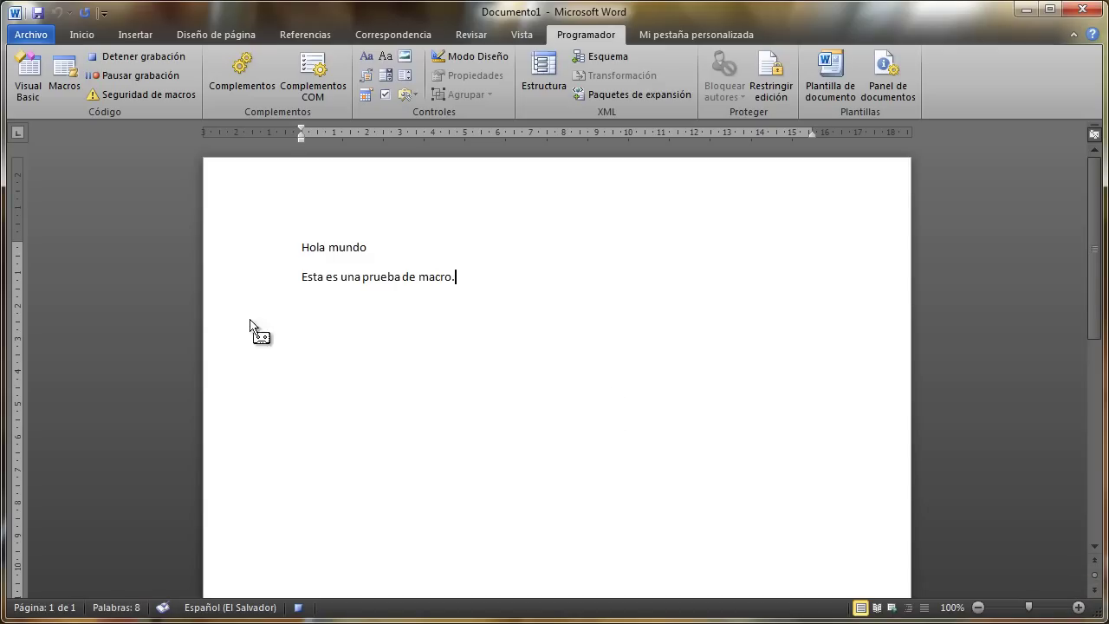
{"action": "left_click", "coordinate": [145, 57]}
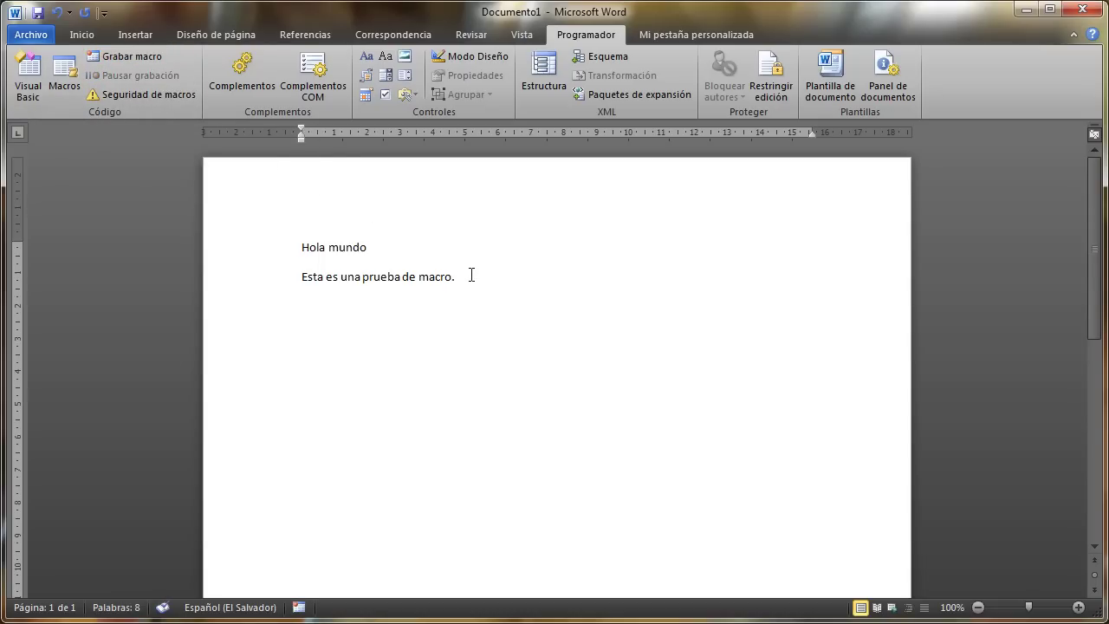
Select and delete the two test lines to clear the page
{"action": "left_click_drag", "start_coordinate": [470, 275], "coordinate": [265, 240]}
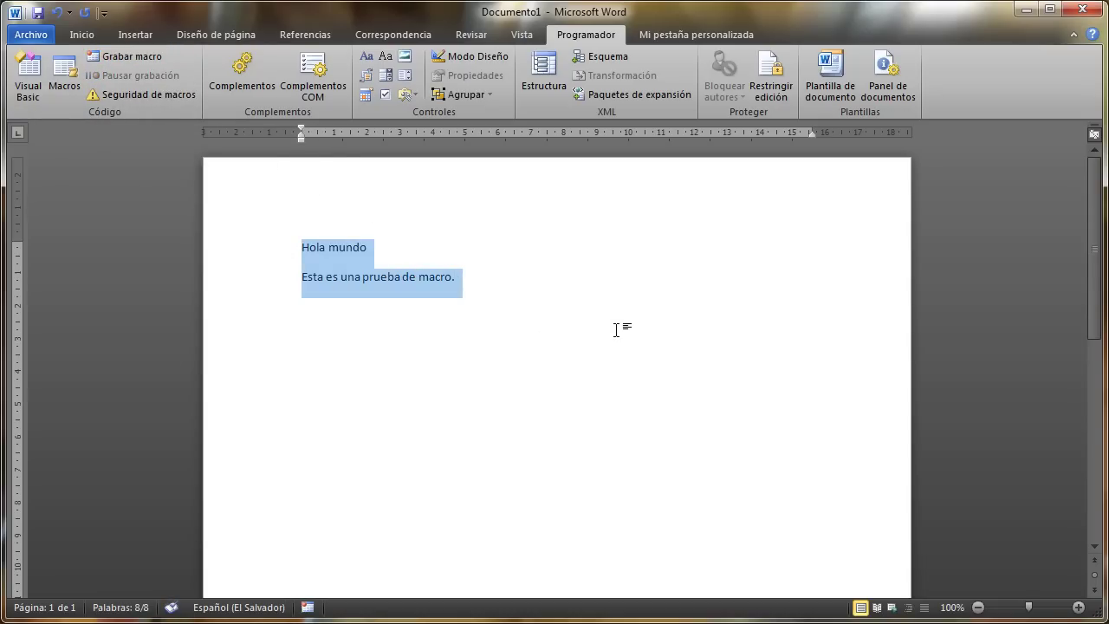
{"action": "key", "text": "Delete"}
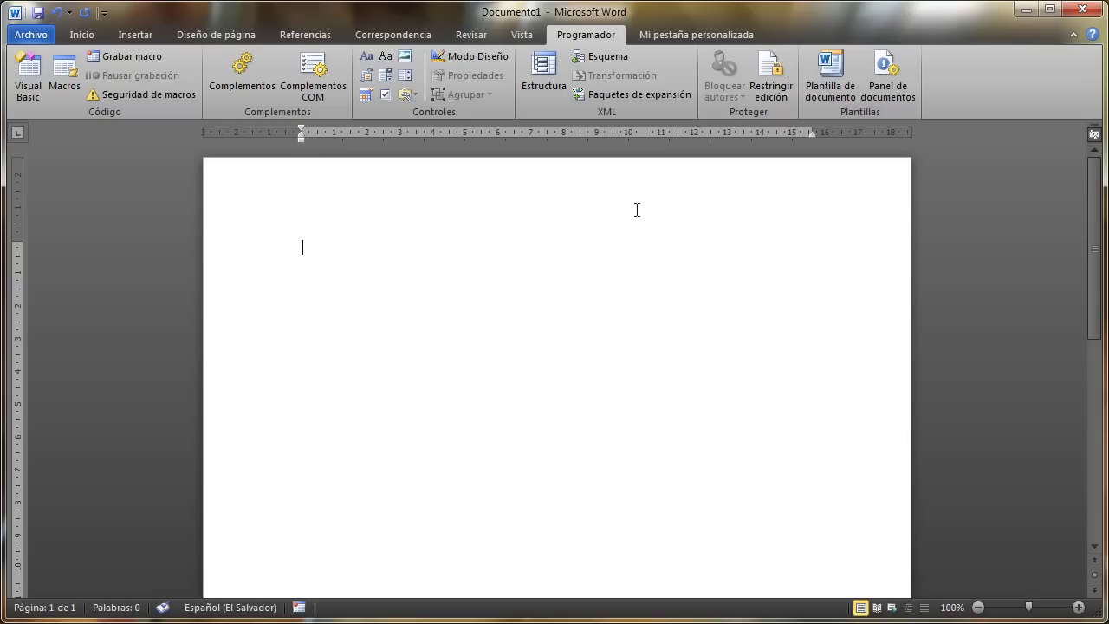
{"action": "left_click", "coordinate": [683, 37]}
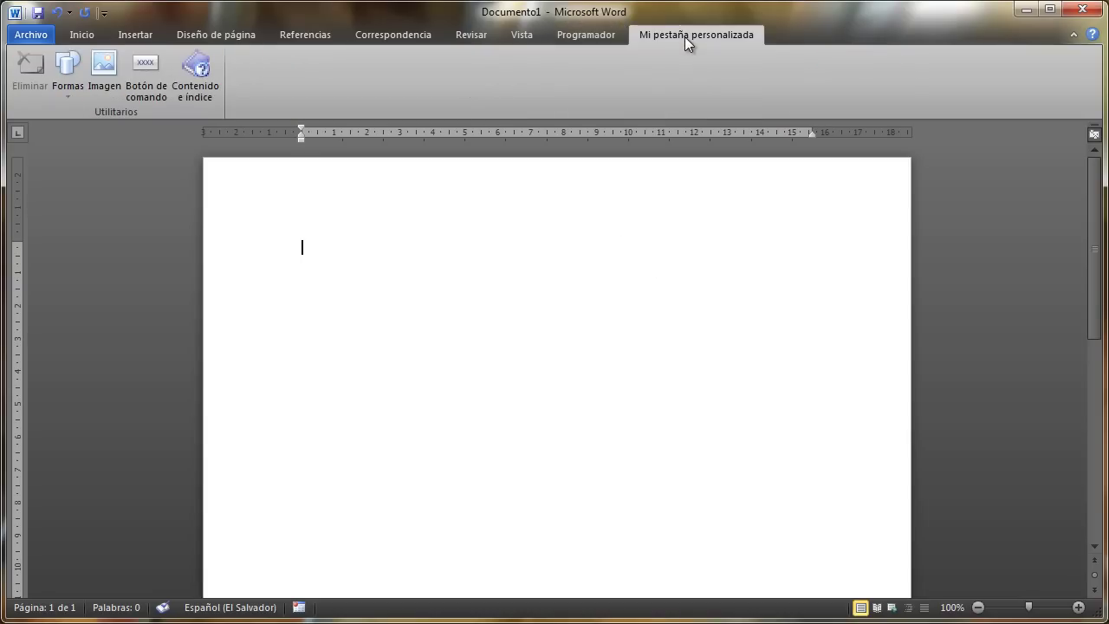
Reopen ribbon customization, expand Utilitarios, and set the command source to Macros
{"action": "right_click", "coordinate": [295, 81]}
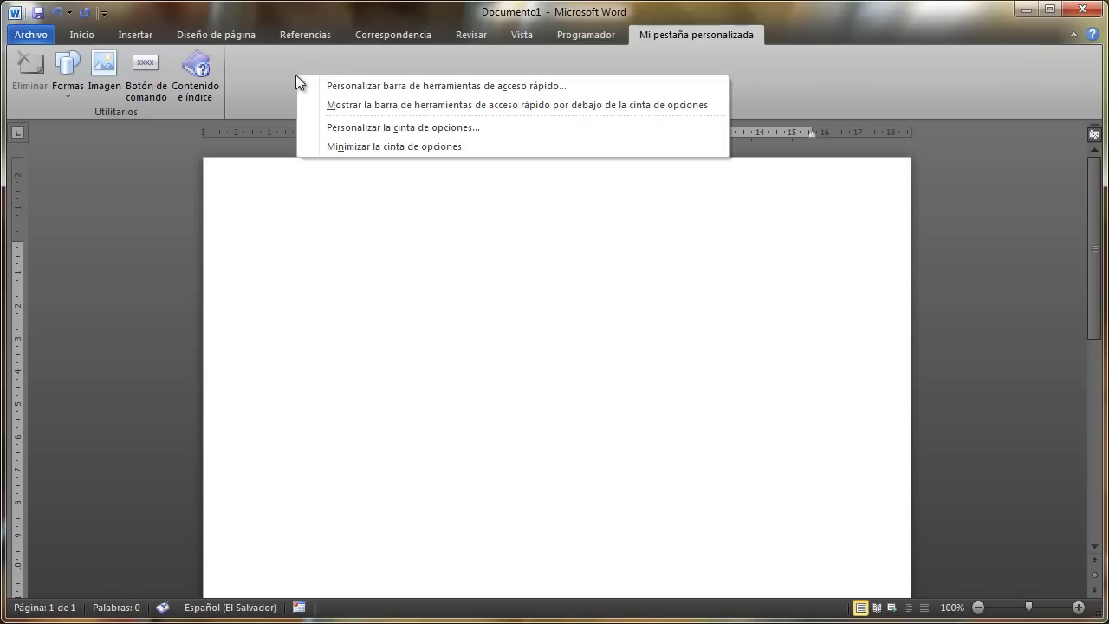
{"action": "left_click", "coordinate": [350, 127]}
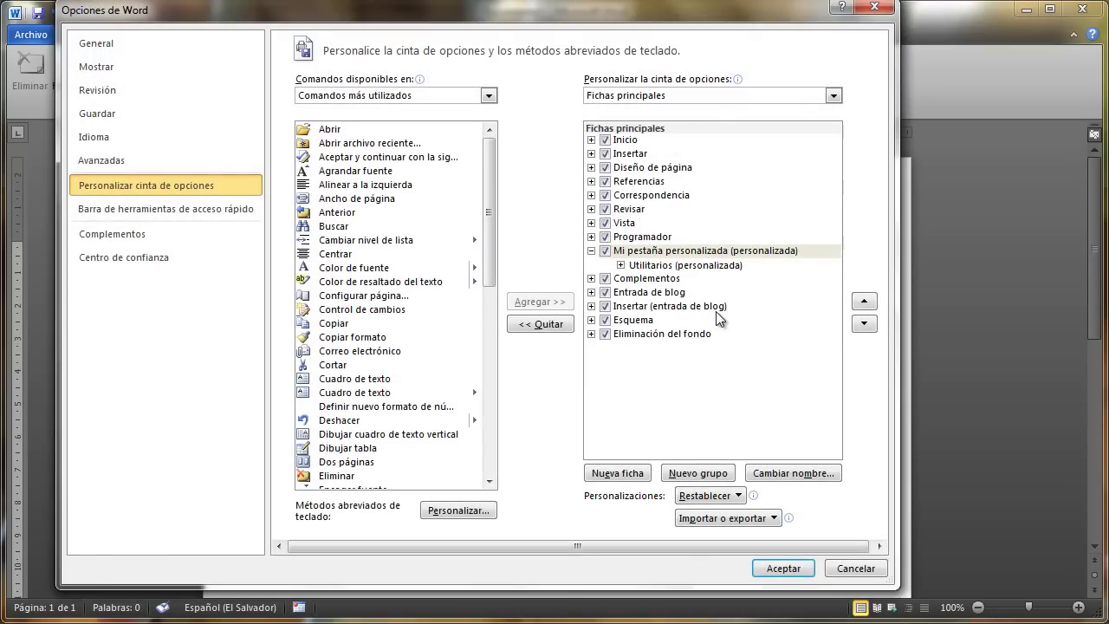
{"action": "left_click", "coordinate": [636, 256]}
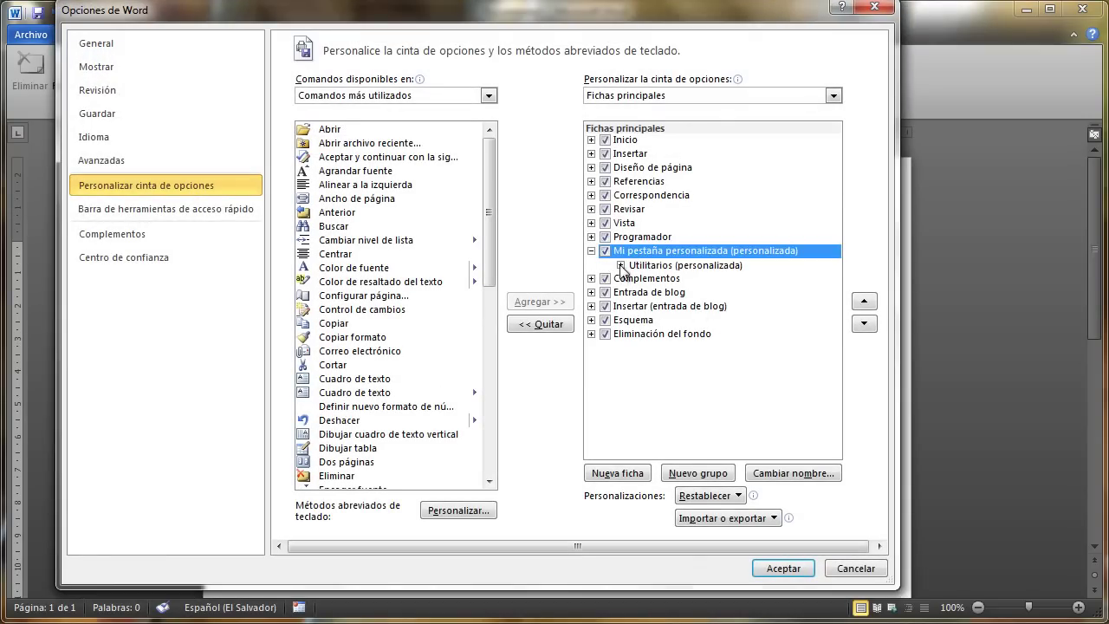
{"action": "left_click", "coordinate": [620, 265]}
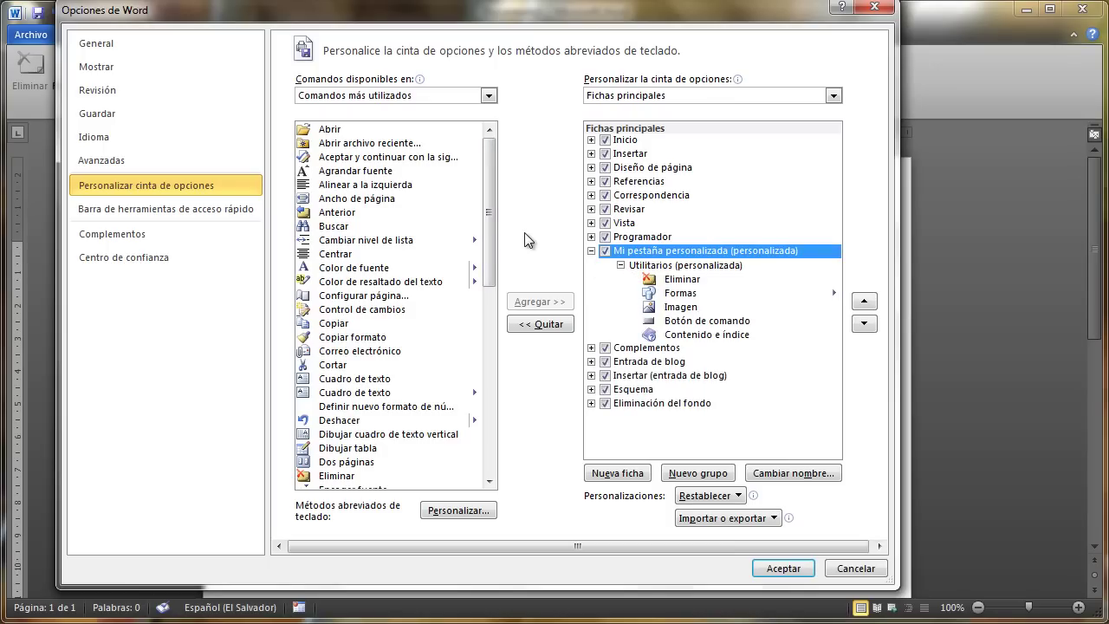
{"action": "left_click", "coordinate": [452, 95]}
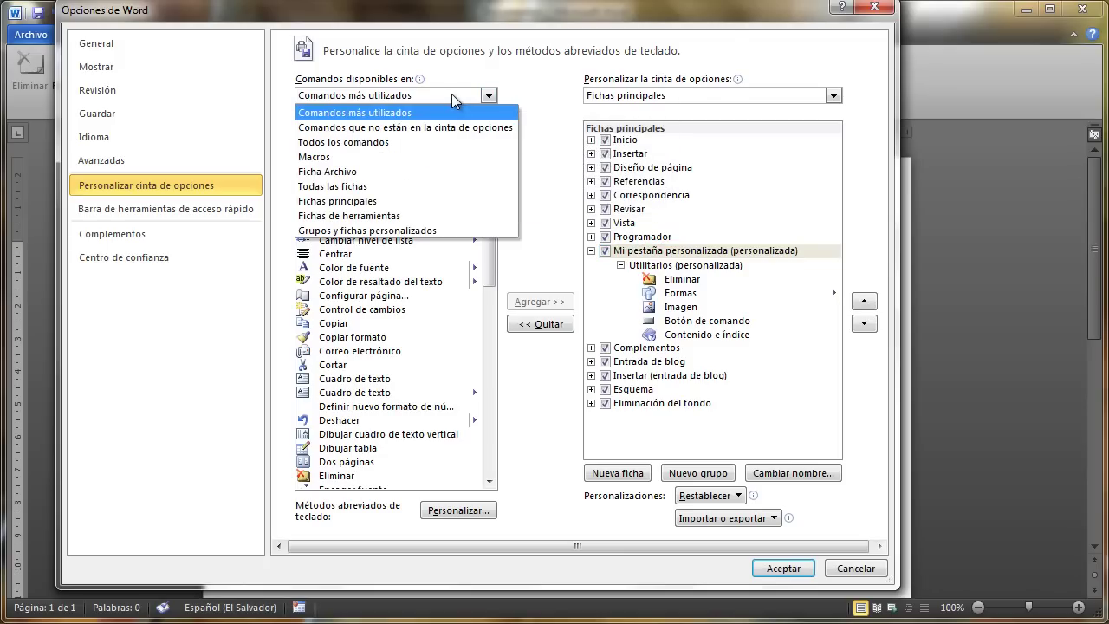
{"action": "left_click", "coordinate": [347, 160]}
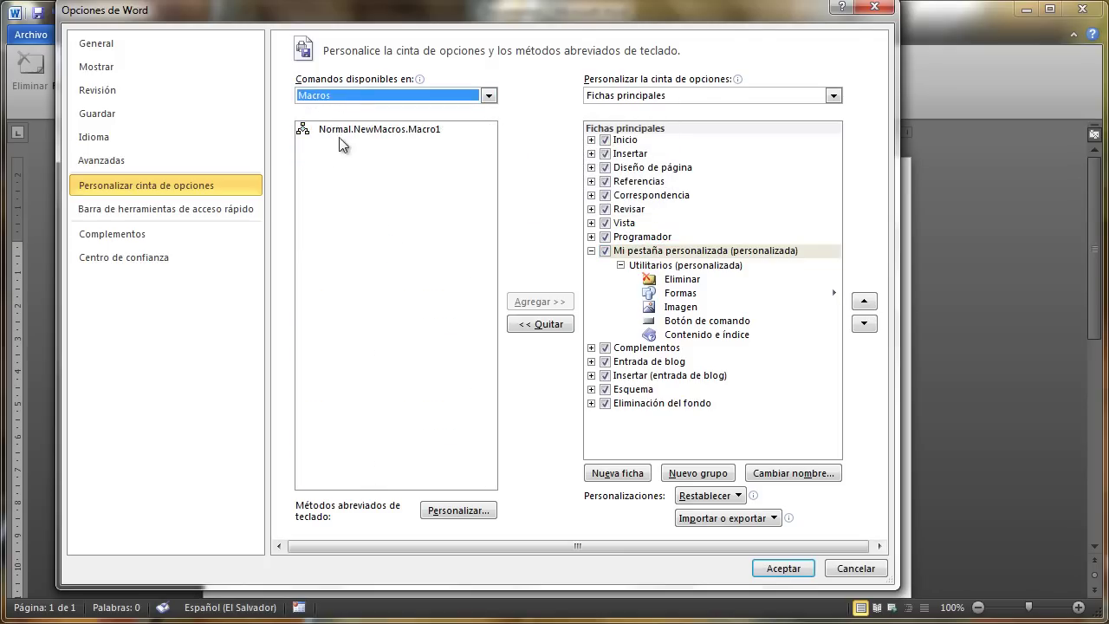
Add Normal.NewMacros.Macro1 into the Utilitarios group of Mi pestaña personalizada
{"action": "left_click", "coordinate": [364, 130]}
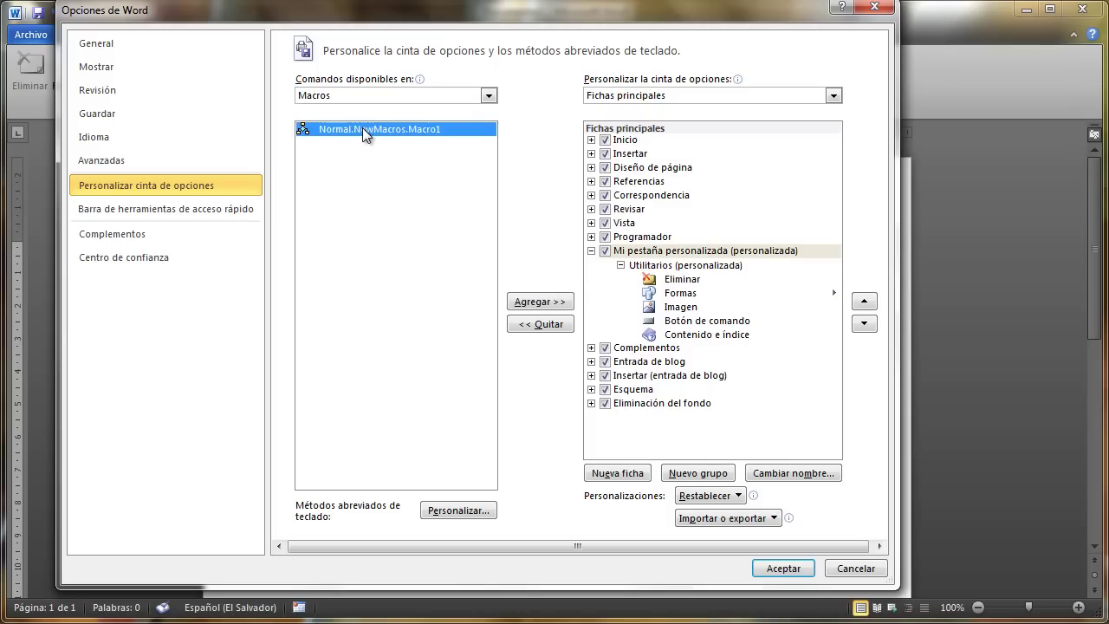
{"action": "mouse_move", "coordinate": [367, 128]}
{"action": "left_mouse_down"}
{"action": "mouse_move", "coordinate": [677, 336]}
{"action": "mouse_move", "coordinate": [674, 349]}
{"action": "left_mouse_up"}
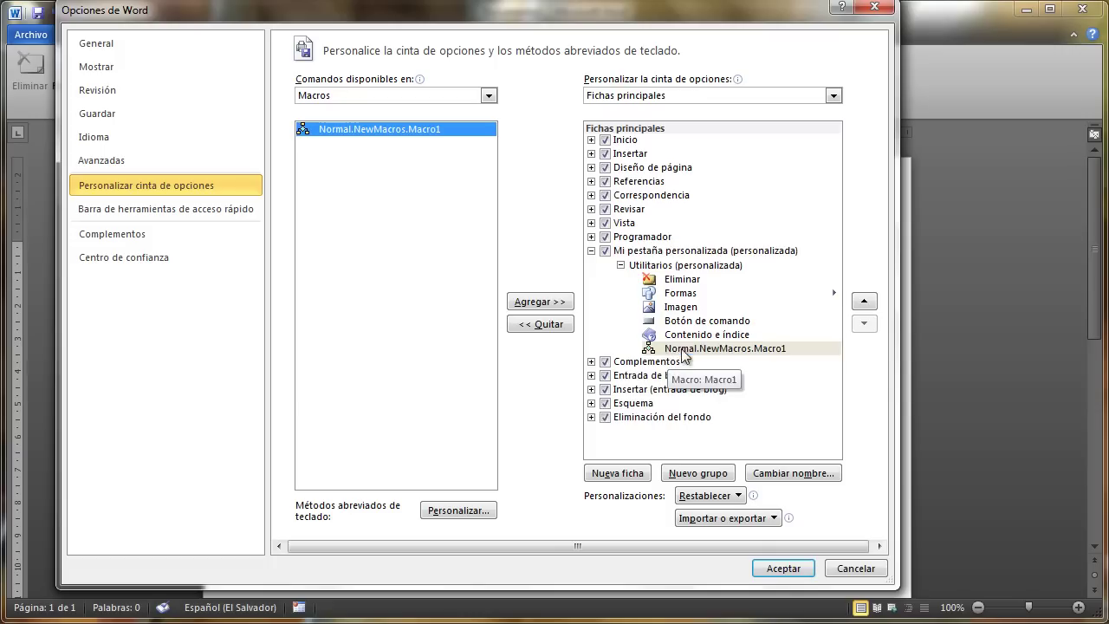
{"action": "left_click", "coordinate": [675, 348]}
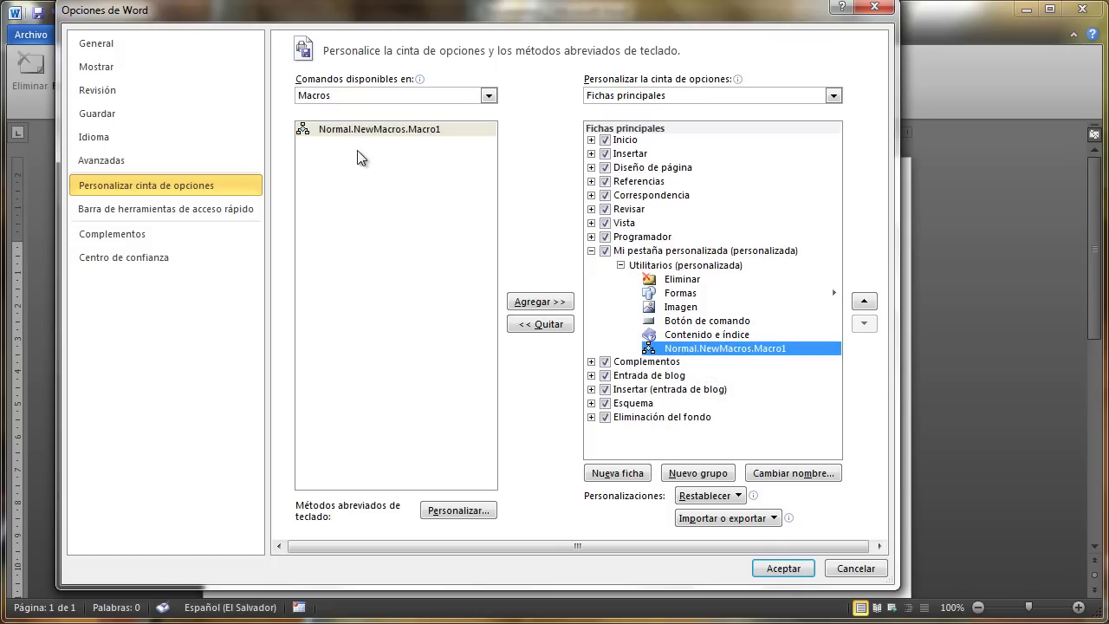
{"action": "left_click", "coordinate": [374, 131]}
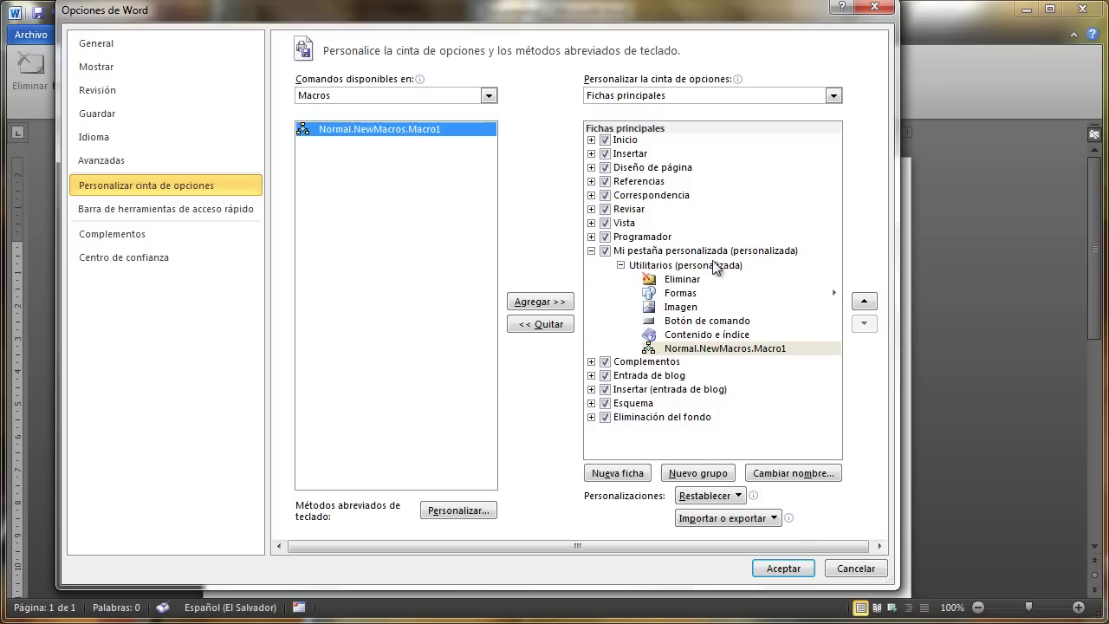
{"action": "left_click", "coordinate": [686, 351]}
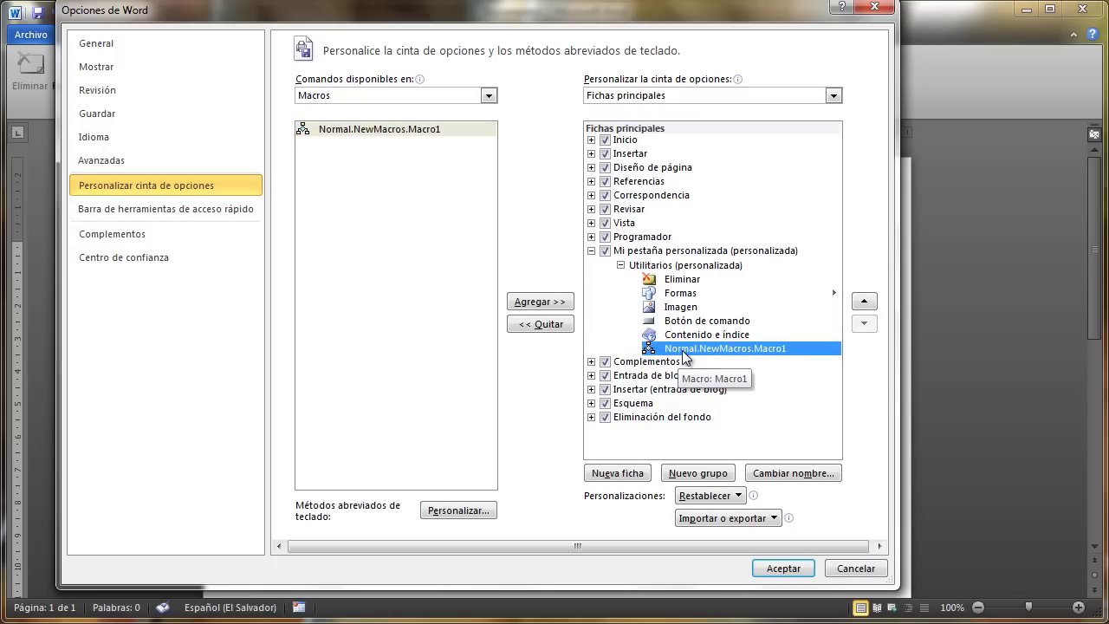
Rename the Macro1 button to 'Mi primer macro', give it a new symbol, and save the ribbon changes
{"action": "right_click", "coordinate": [686, 354]}
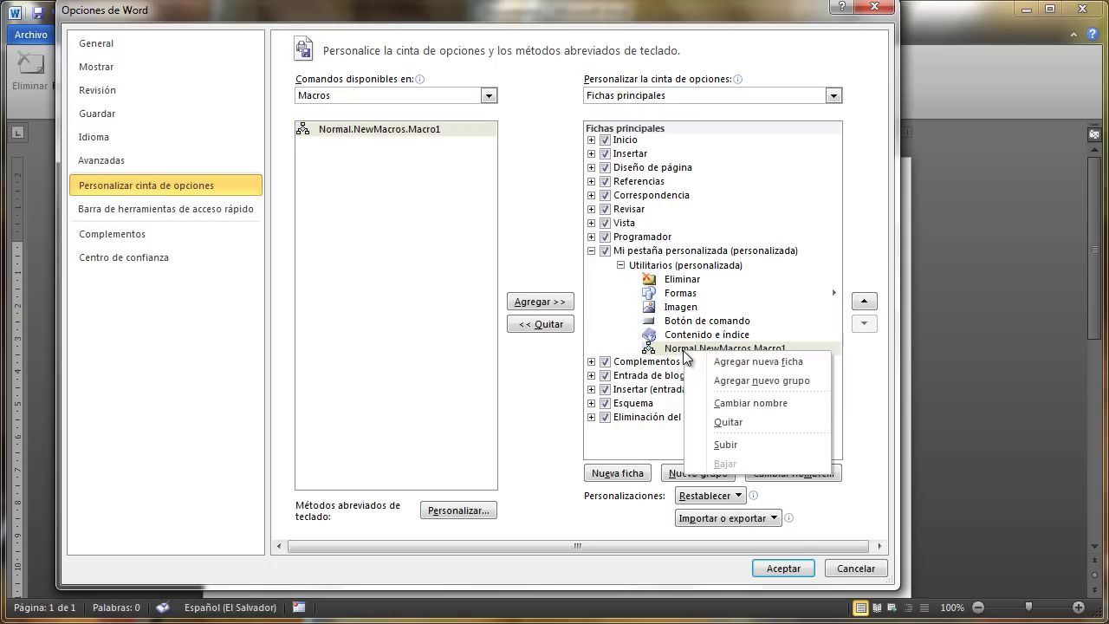
{"action": "left_click", "coordinate": [732, 404]}
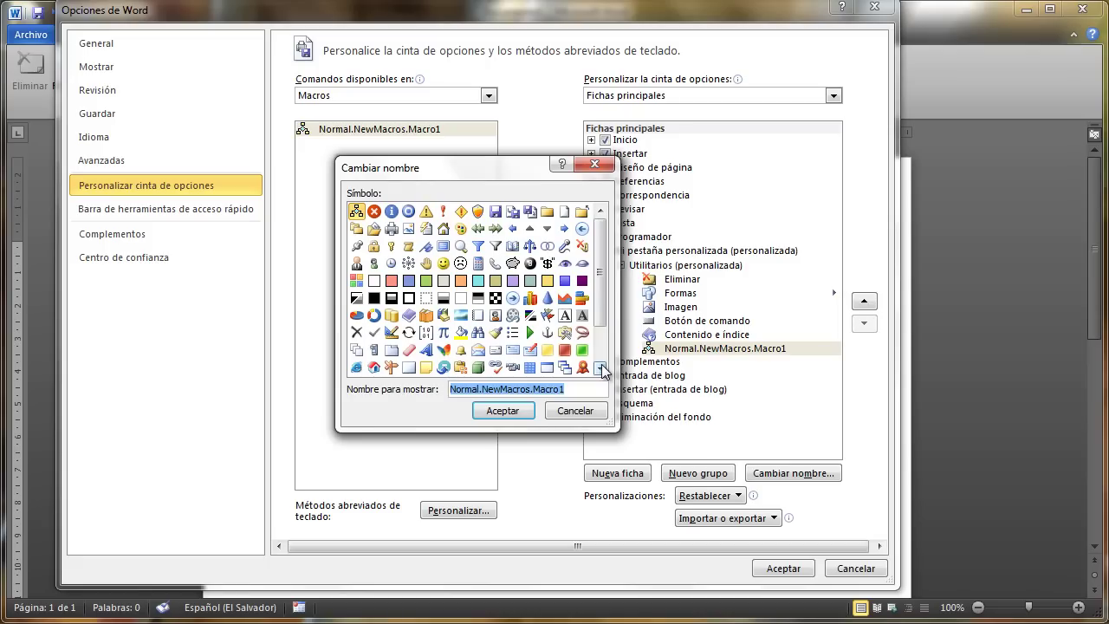
{"action": "type", "text": "Mi primer macro"}
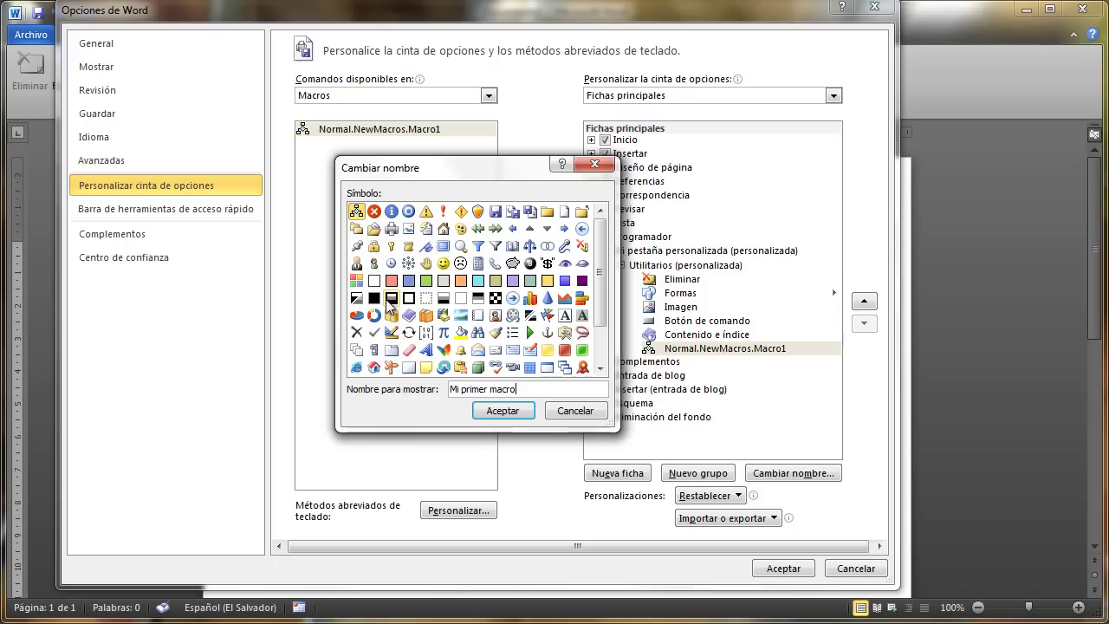
{"action": "left_click", "coordinate": [425, 228]}
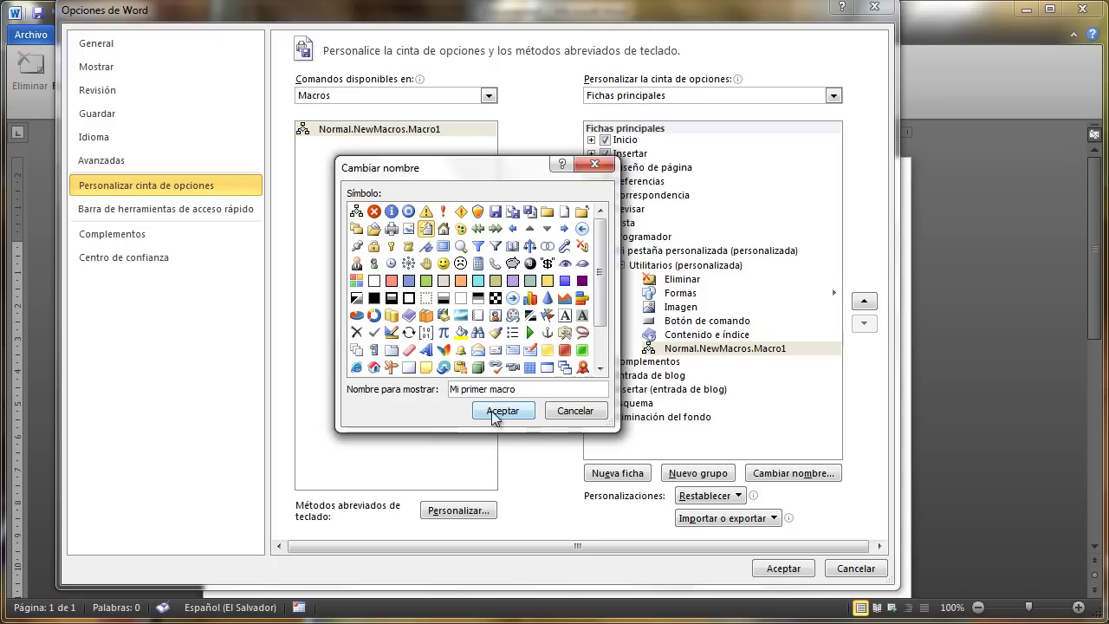
{"action": "left_click", "coordinate": [495, 411]}
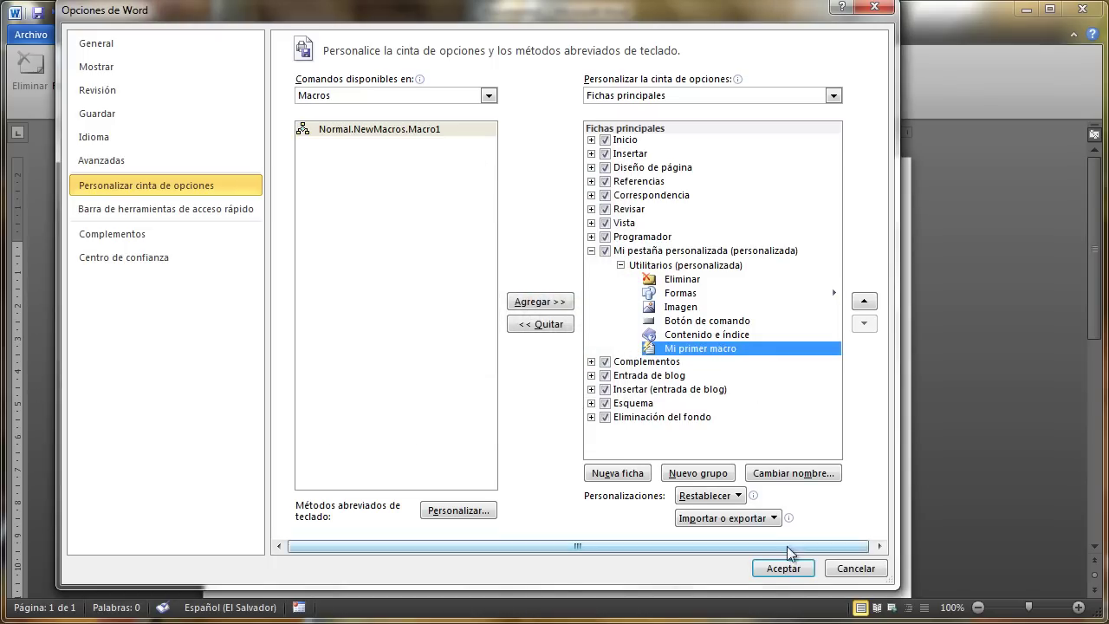
{"action": "left_click", "coordinate": [794, 574]}
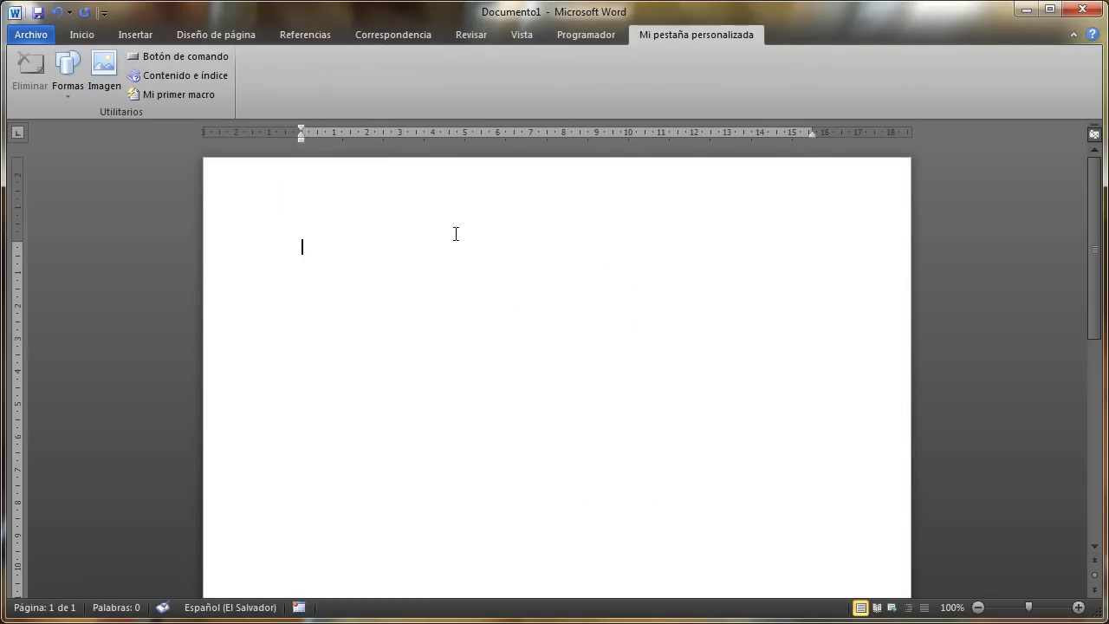
{"action": "left_click", "coordinate": [169, 97]}
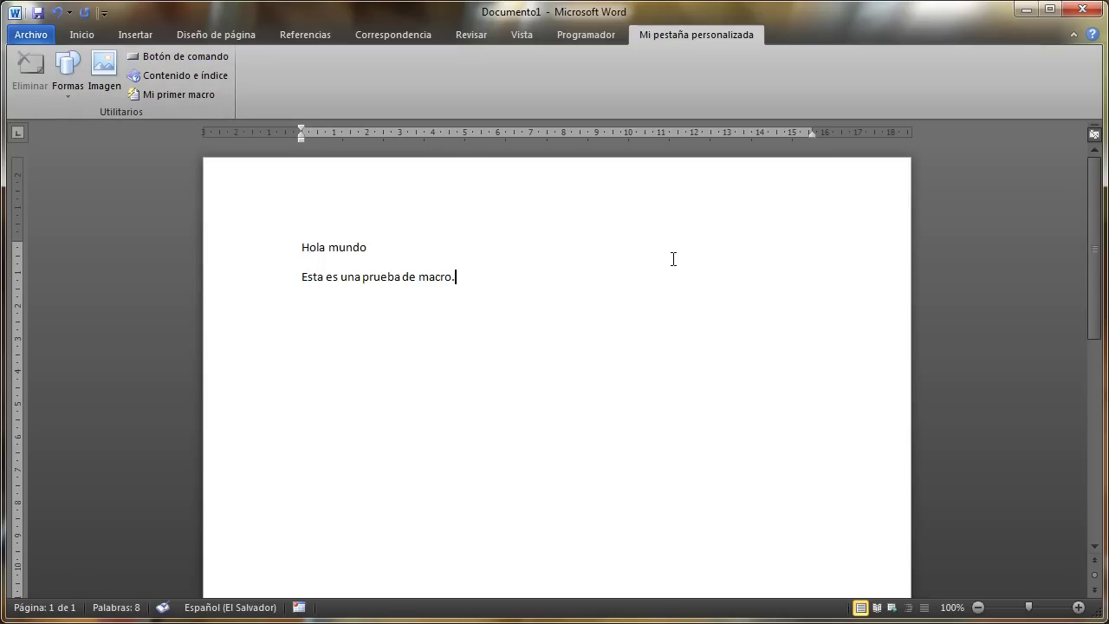
{"action": "key", "text": "ctrl+e"}
{"action": "key", "text": "Delete"}
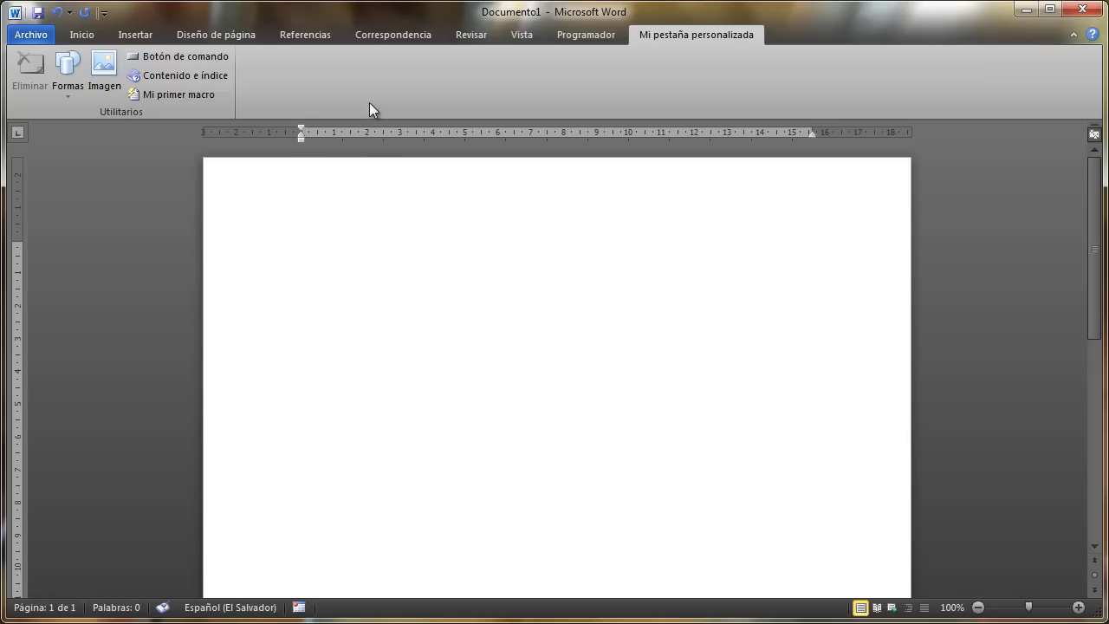
{"action": "right_click", "coordinate": [333, 84]}
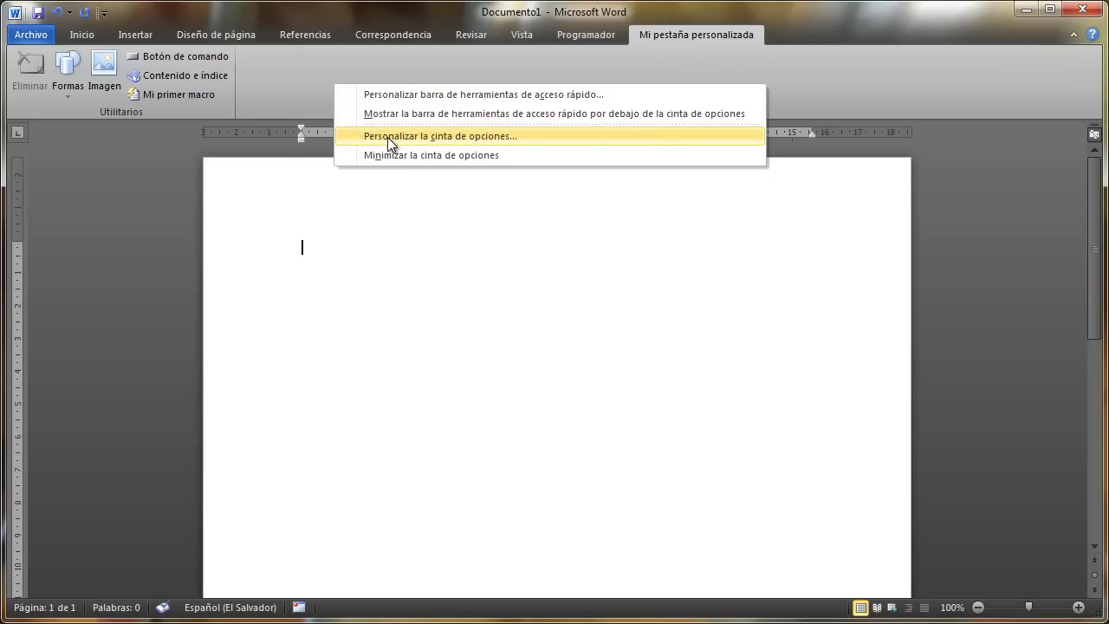
{"action": "left_click", "coordinate": [513, 135]}
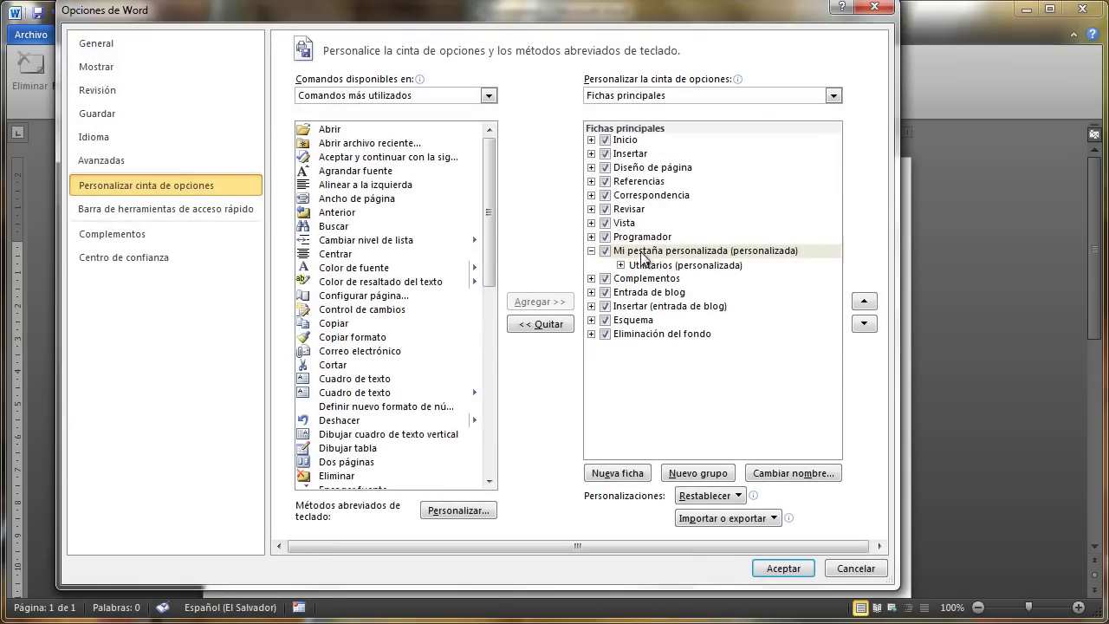
{"action": "left_click", "coordinate": [621, 265]}
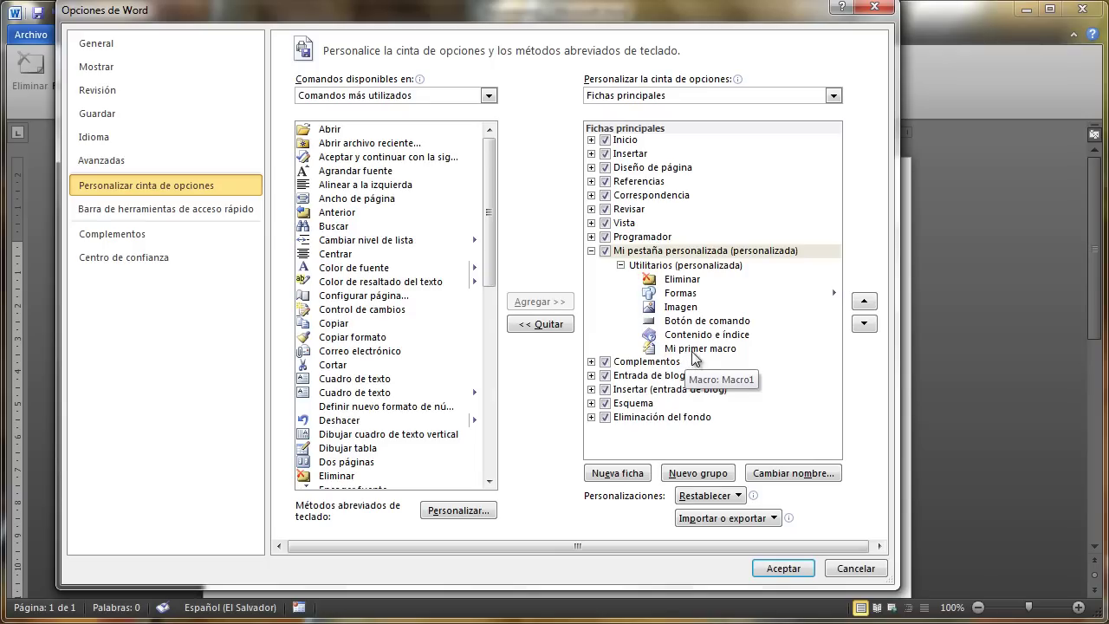
{"action": "left_click", "coordinate": [693, 350]}
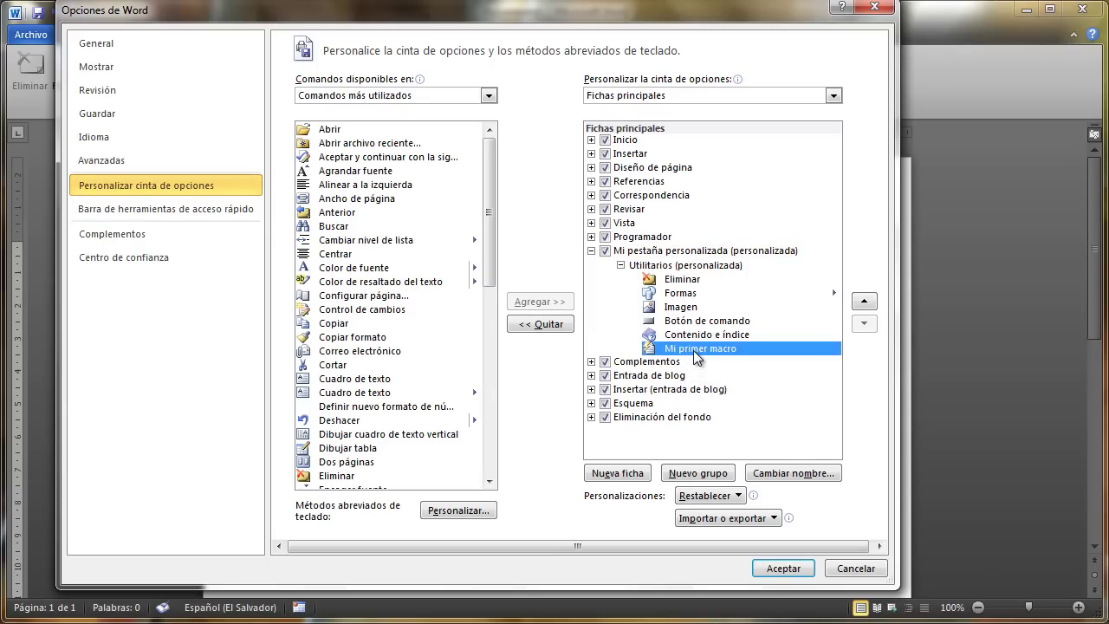
{"action": "right_click", "coordinate": [694, 350]}
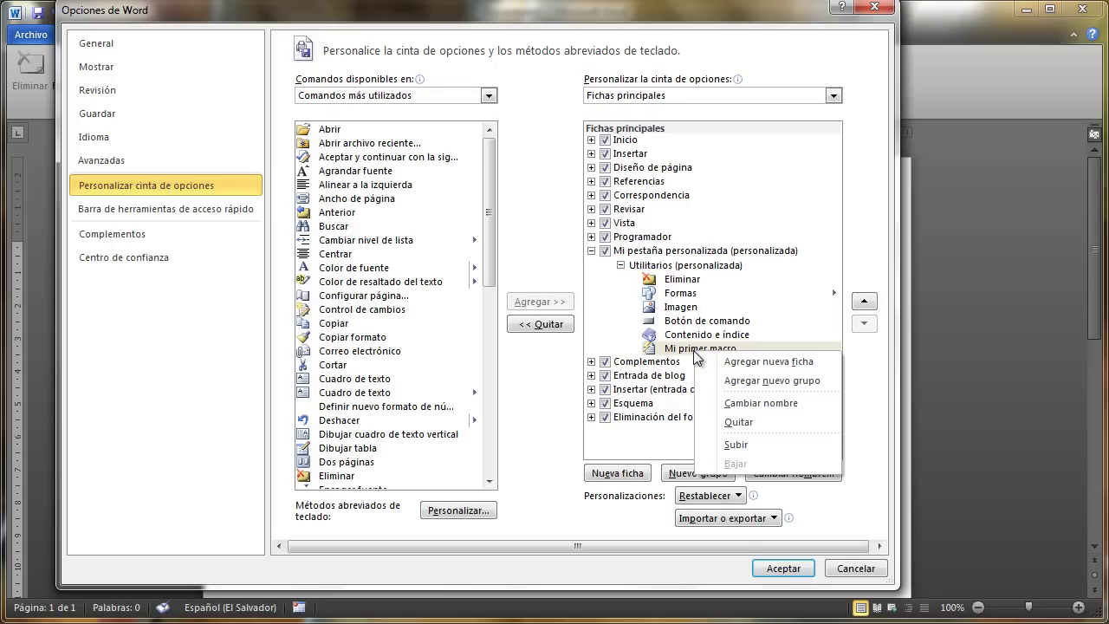
{"action": "left_click", "coordinate": [720, 405]}
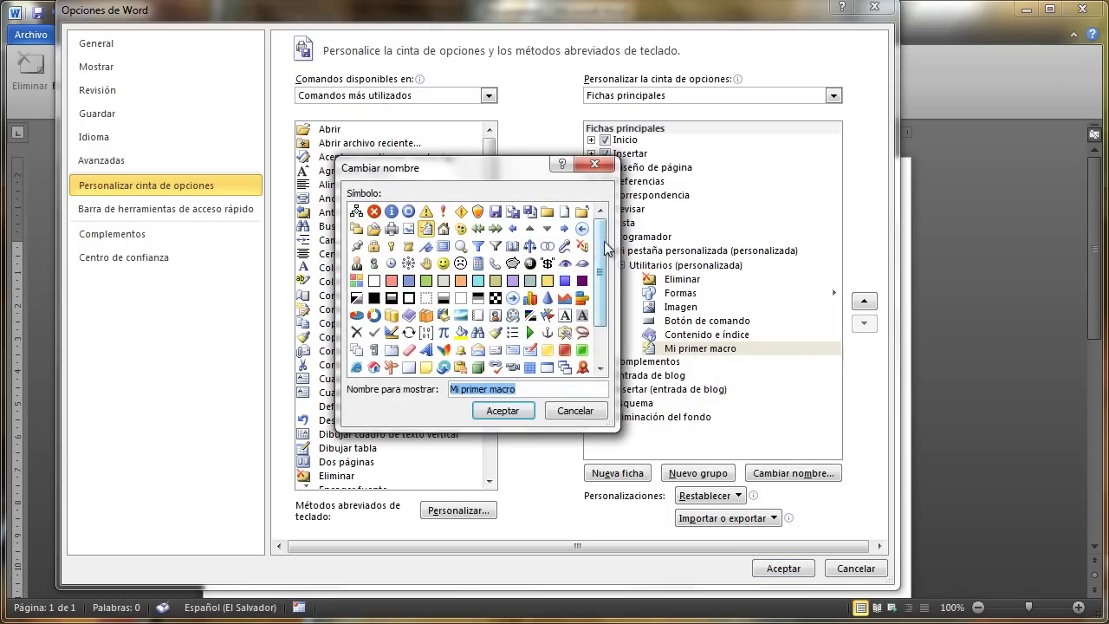
{"action": "mouse_move", "coordinate": [602, 250]}
{"action": "left_mouse_down"}
{"action": "mouse_move", "coordinate": [604, 332]}
{"action": "mouse_move", "coordinate": [597, 224]}
{"action": "left_mouse_up"}
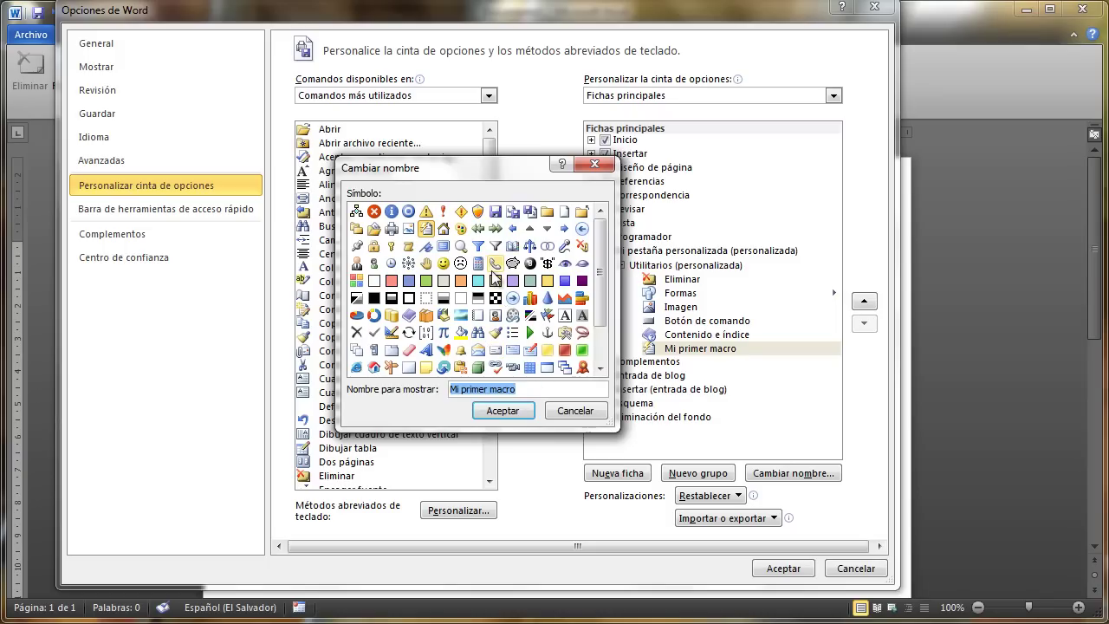
{"action": "left_click", "coordinate": [512, 411]}
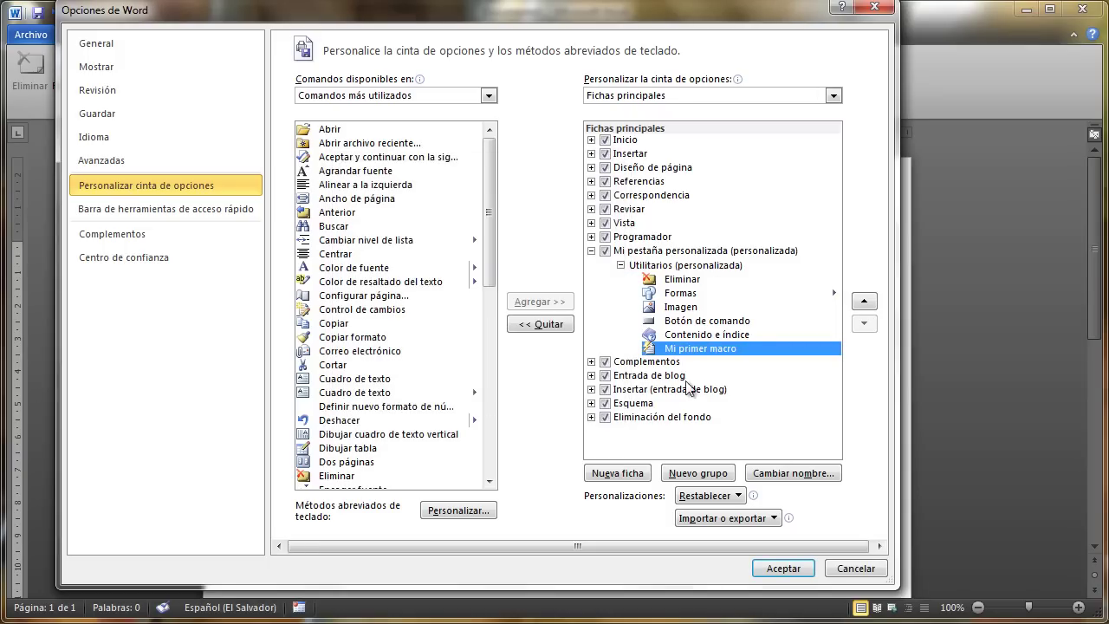
{"action": "left_click", "coordinate": [781, 567]}
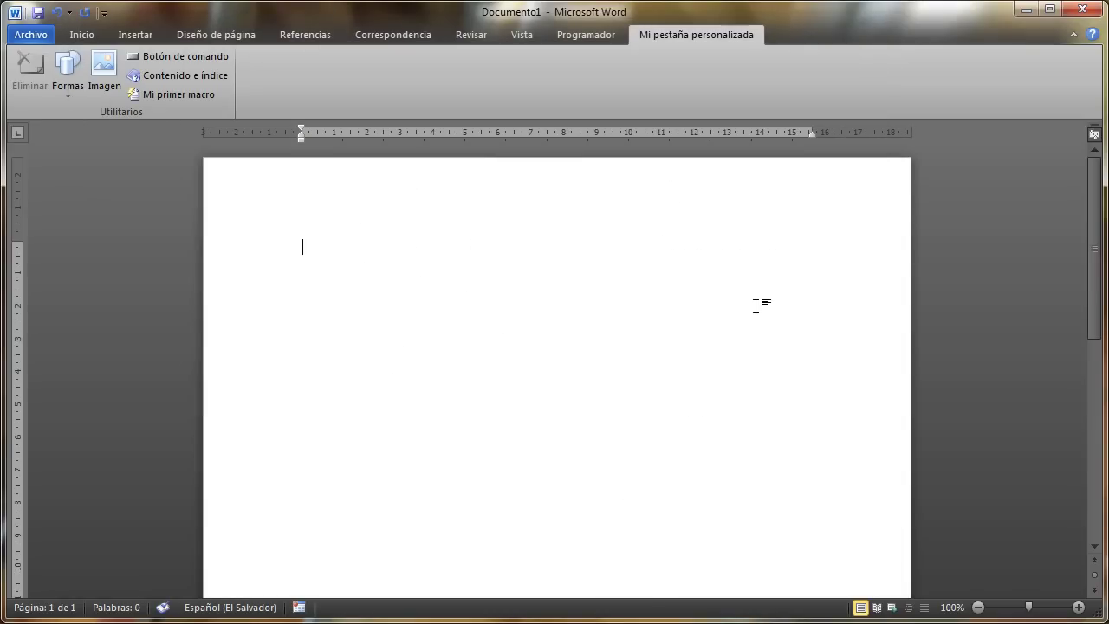